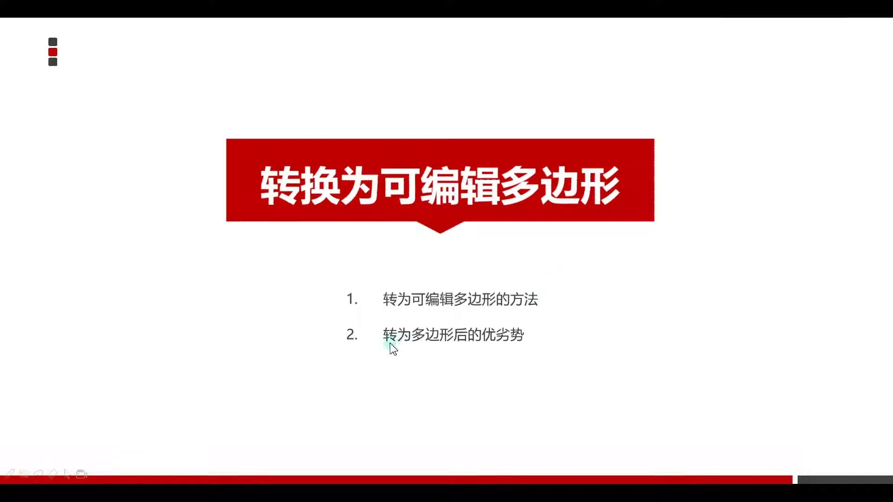
Advance the slideshow to the conversion-methods slide and switch over to Cinema 4D.
{"action": "left_click", "coordinate": [440, 290]}
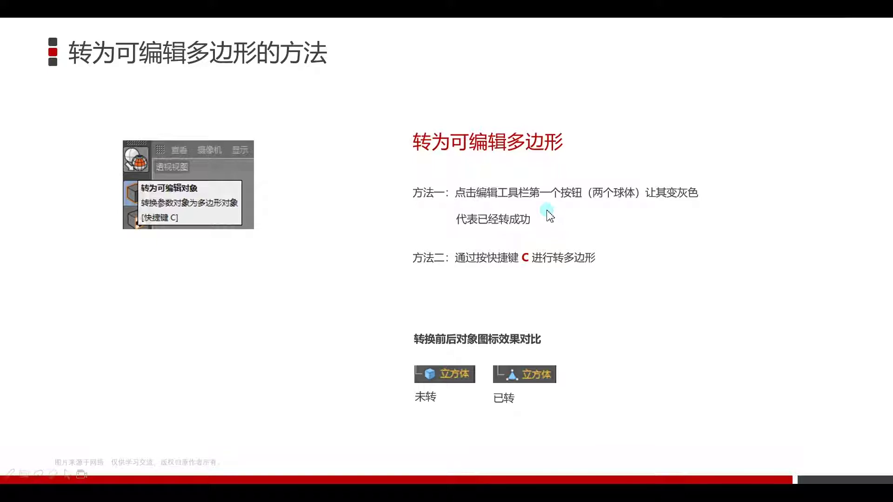
{"action": "key", "text": "alt+Tab"}
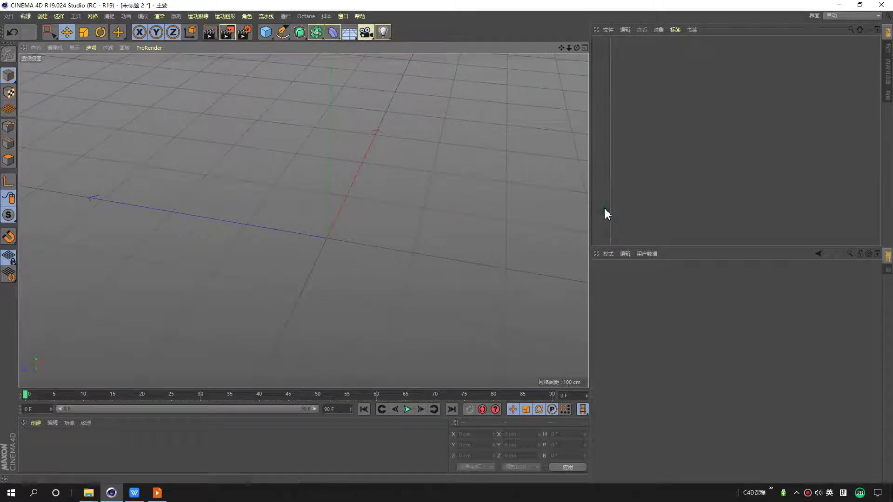
Add a default sphere (radius 100 cm, 24 segments) to the empty scene.
{"action": "left_click", "coordinate": [266, 32]}
{"action": "left_click", "coordinate": [406, 70]}
{"action": "mouse_move", "coordinate": [365, 199]}
{"action": "left_mouse_down", "text": "alt"}
{"action": "mouse_move", "coordinate": [352, 223]}
{"action": "mouse_move", "coordinate": [358, 199]}
{"action": "mouse_move", "coordinate": [327, 189]}
{"action": "mouse_move", "coordinate": [319, 209]}
{"action": "mouse_move", "coordinate": [191, 95]}
{"action": "left_mouse_up", "text": "alt"}
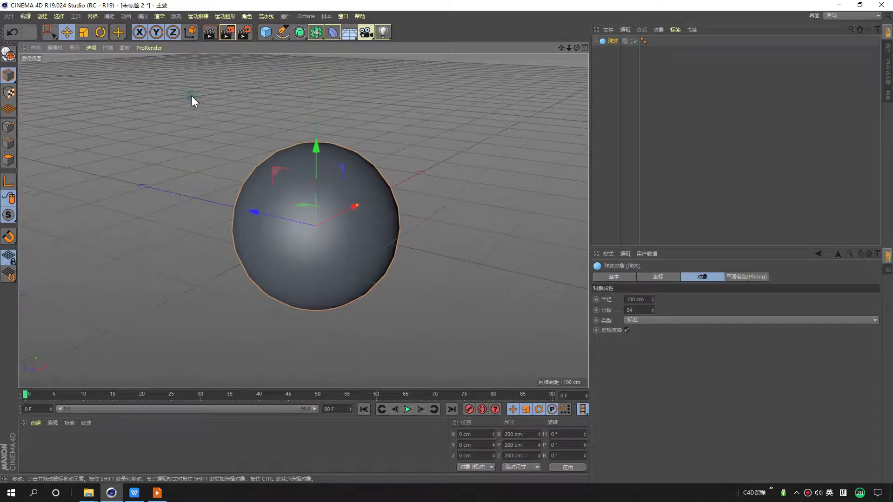
Set the viewport display to Gouraud Shading (Lines) and orbit around the sphere.
{"action": "left_click", "coordinate": [77, 47]}
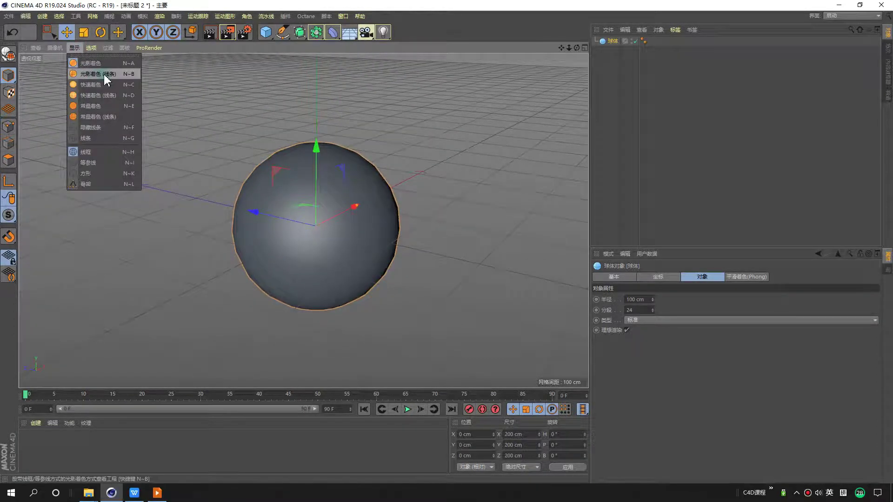
{"action": "left_click", "coordinate": [128, 74]}
{"action": "mouse_move", "coordinate": [437, 218]}
{"action": "left_mouse_down", "text": "alt"}
{"action": "mouse_move", "coordinate": [383, 245]}
{"action": "mouse_move", "coordinate": [314, 206]}
{"action": "mouse_move", "coordinate": [336, 203]}
{"action": "mouse_move", "coordinate": [361, 223]}
{"action": "mouse_move", "coordinate": [315, 195]}
{"action": "mouse_move", "coordinate": [381, 153]}
{"action": "mouse_move", "coordinate": [362, 176]}
{"action": "left_mouse_up", "text": "alt"}
{"action": "left_click", "coordinate": [663, 94]}
{"action": "left_click", "coordinate": [612, 40]}
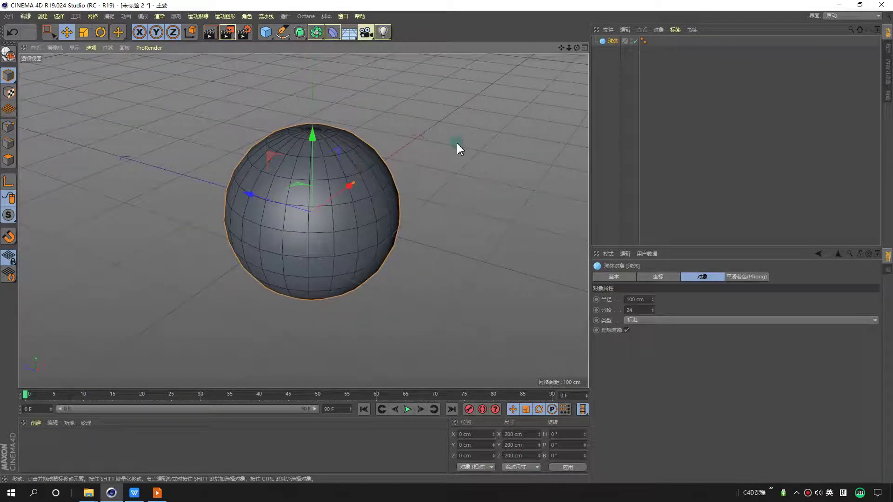
{"action": "left_click_drag", "start_coordinate": [433, 156], "coordinate": [370, 161], "text": "alt"}
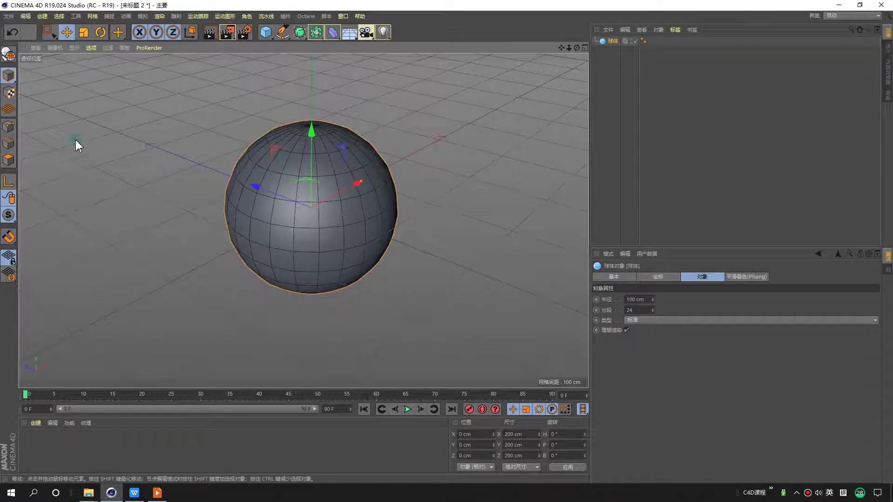
Make the sphere editable, toggling undo and redo to compare, ending as polygons.
{"action": "left_click", "coordinate": [10, 55]}
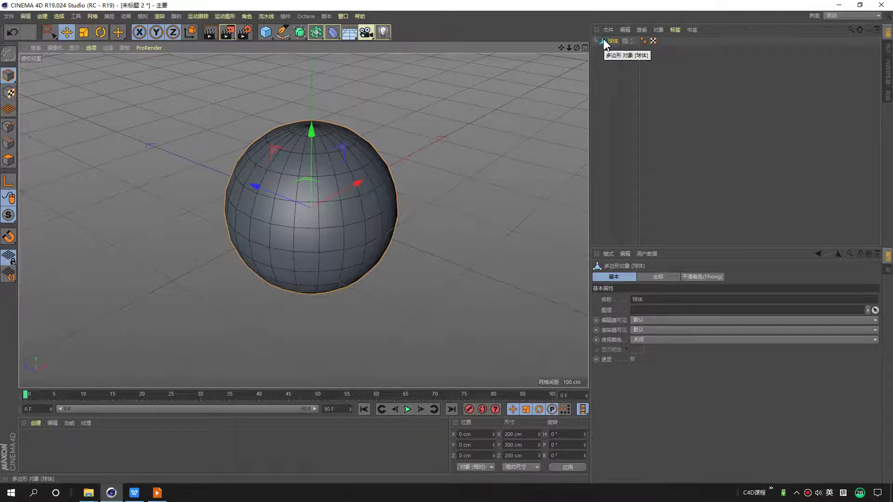
{"action": "key", "text": "ctrl+z"}
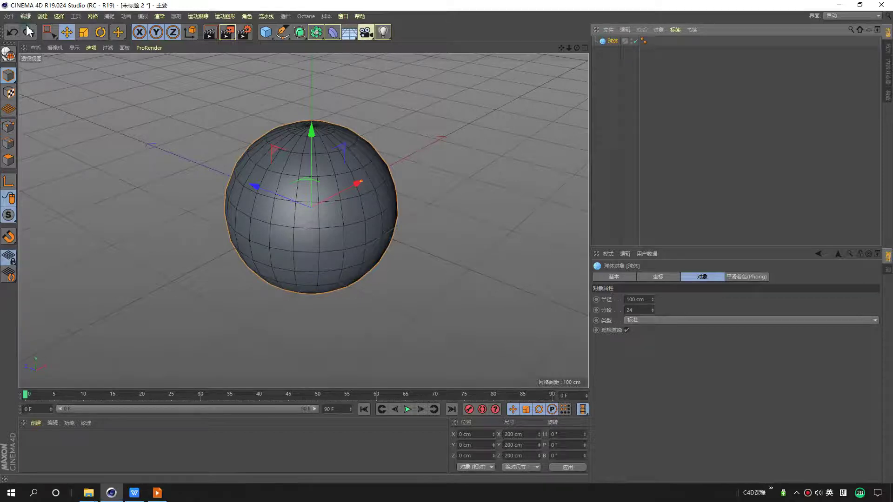
{"action": "left_click", "coordinate": [9, 54]}
{"action": "key", "text": "ctrl+z"}
{"action": "key", "text": "c"}
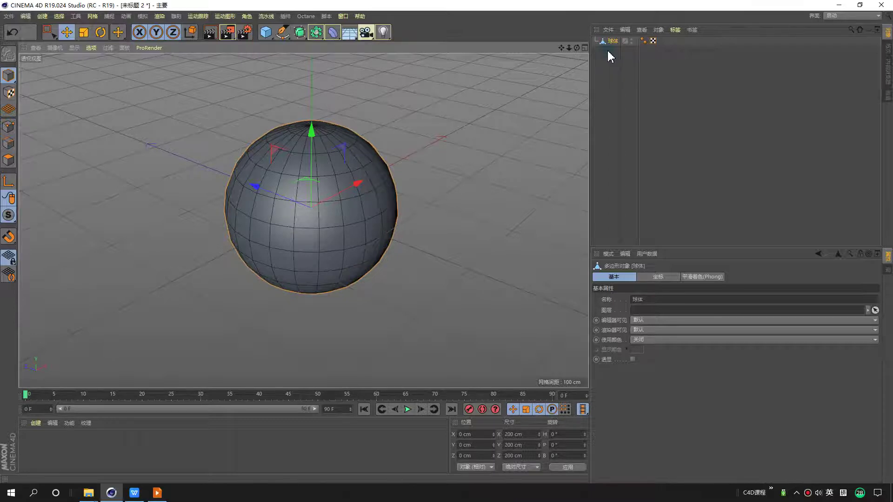
{"action": "key", "text": "ctrl+z"}
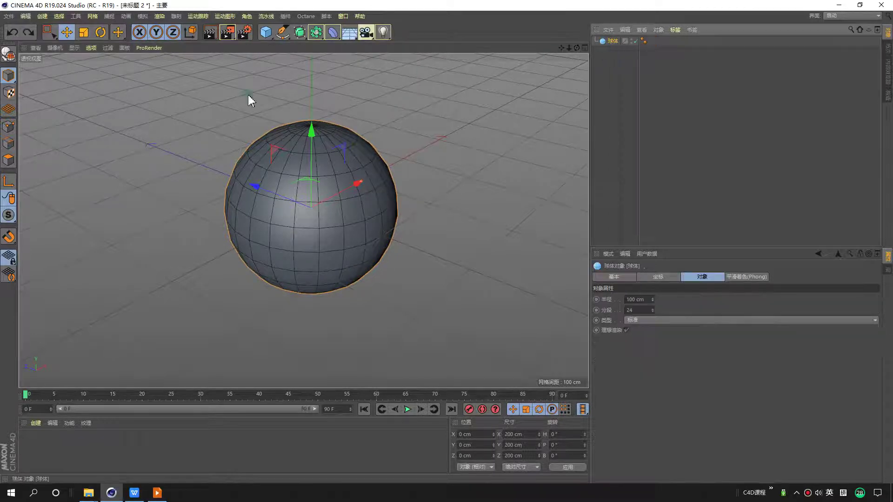
{"action": "key", "text": "ctrl+y"}
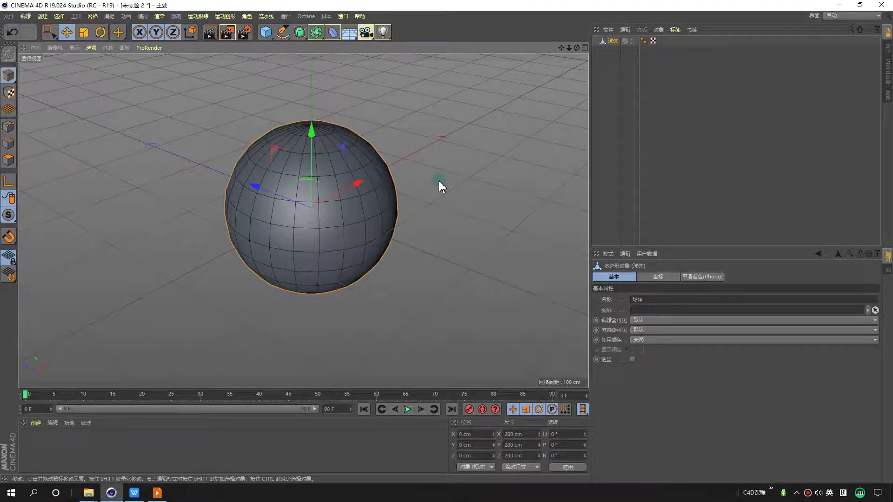
In Polygon mode, select a face on the sphere and drag it outward.
{"action": "left_click", "coordinate": [9, 160]}
{"action": "left_click", "coordinate": [363, 181]}
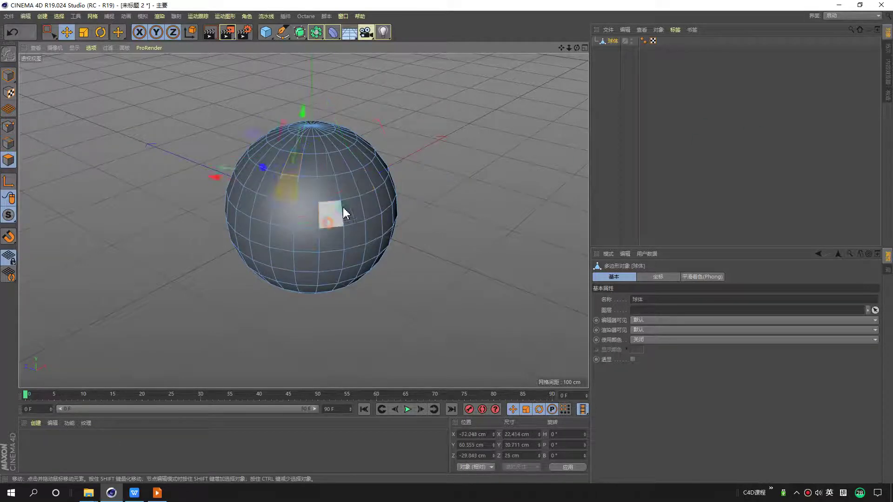
{"action": "left_click", "coordinate": [327, 216]}
{"action": "mouse_move", "coordinate": [331, 214]}
{"action": "left_mouse_down"}
{"action": "mouse_move", "coordinate": [370, 200]}
{"action": "mouse_move", "coordinate": [412, 216]}
{"action": "mouse_move", "coordinate": [314, 183]}
{"action": "left_mouse_up"}
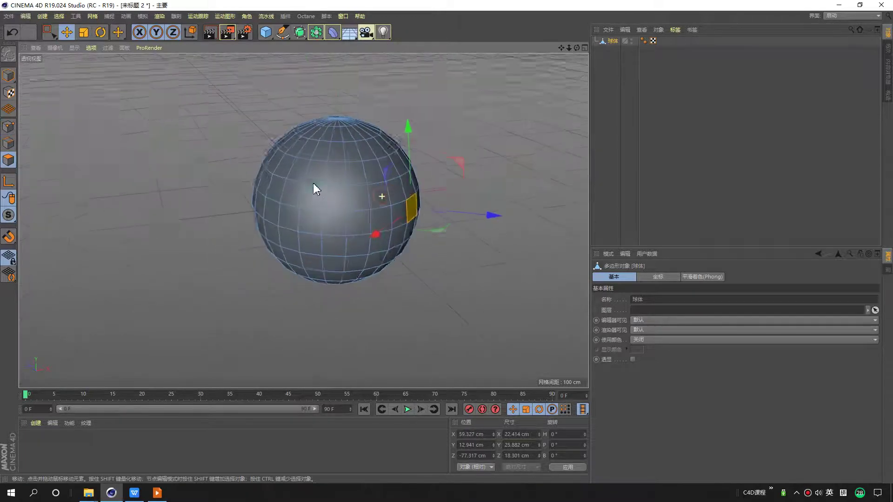
{"action": "left_click", "coordinate": [626, 95]}
{"action": "left_click", "coordinate": [615, 41]}
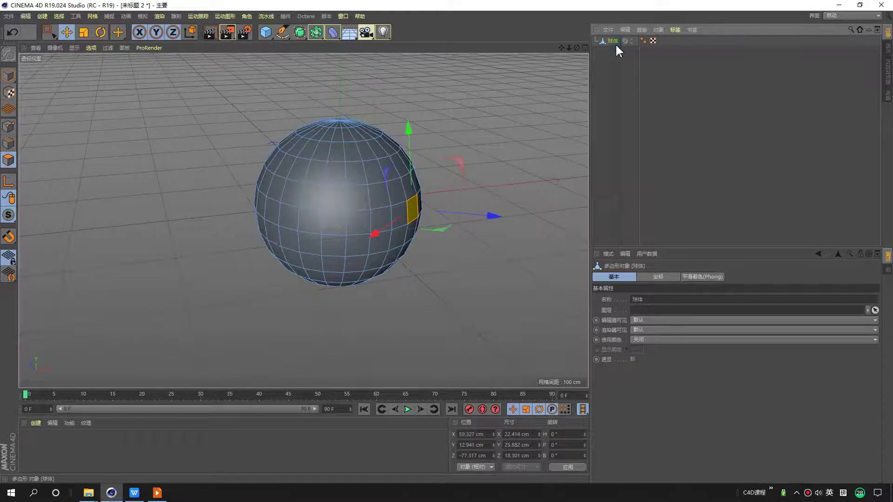
{"action": "left_click", "coordinate": [157, 493]}
Advance to the pros-and-cons slide, then return to an empty Cinema 4D scene.
{"action": "left_click", "coordinate": [409, 255]}
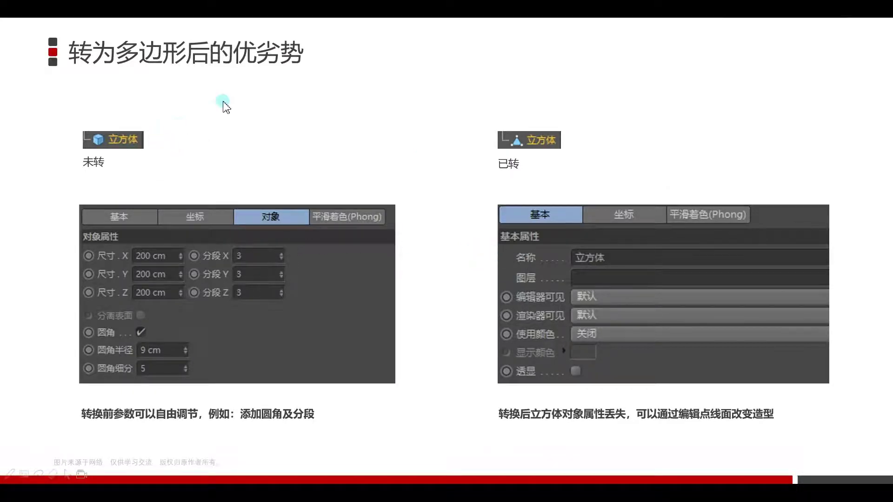
{"action": "left_click", "coordinate": [442, 329]}
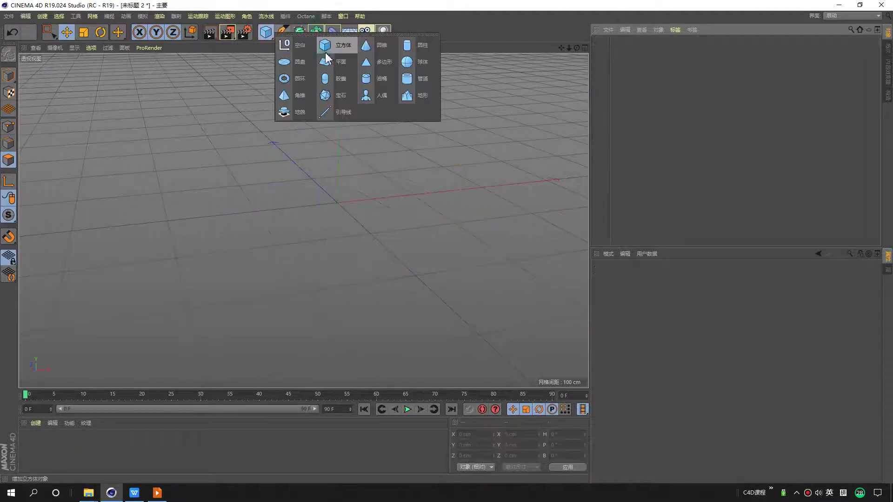
Add a cube and stretch its Z size to about 666.9 cm.
{"action": "left_click_drag", "start_coordinate": [269, 32], "coordinate": [325, 43]}
{"action": "scroll", "coordinate": [325, 192], "scroll_direction": "down", "scroll_amount": 3}
{"action": "left_click_drag", "start_coordinate": [319, 190], "coordinate": [392, 304], "text": "alt"}
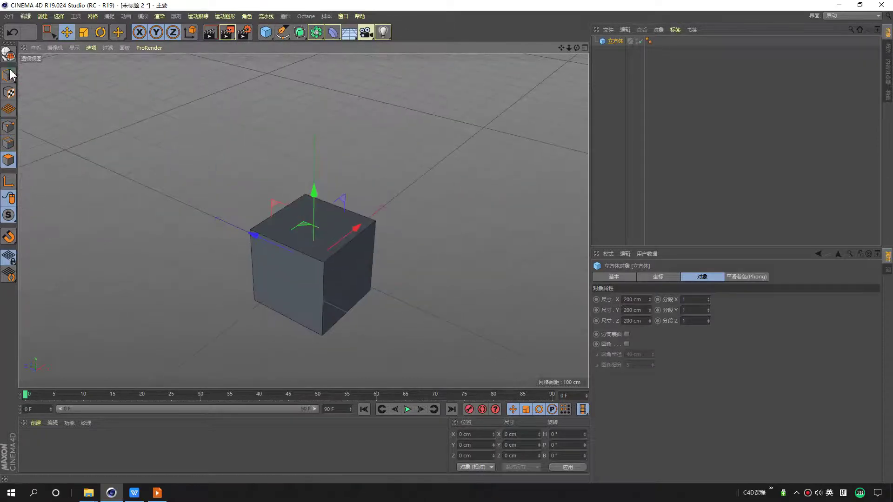
{"action": "mouse_move", "coordinate": [285, 251]}
{"action": "left_mouse_down"}
{"action": "mouse_move", "coordinate": [135, 177]}
{"action": "mouse_move", "coordinate": [210, 216]}
{"action": "left_mouse_up"}
{"action": "mouse_move", "coordinate": [370, 180]}
{"action": "left_mouse_down", "text": "alt"}
{"action": "mouse_move", "coordinate": [375, 195]}
{"action": "mouse_move", "coordinate": [402, 194]}
{"action": "mouse_move", "coordinate": [339, 255]}
{"action": "mouse_move", "coordinate": [476, 189]}
{"action": "mouse_move", "coordinate": [454, 189]}
{"action": "mouse_move", "coordinate": [479, 168]}
{"action": "left_mouse_up", "text": "alt"}
{"action": "scroll", "coordinate": [470, 186], "scroll_direction": "up", "scroll_amount": 3}
Name the copied box 2 and the original box 1.
{"action": "left_click", "coordinate": [615, 50]}
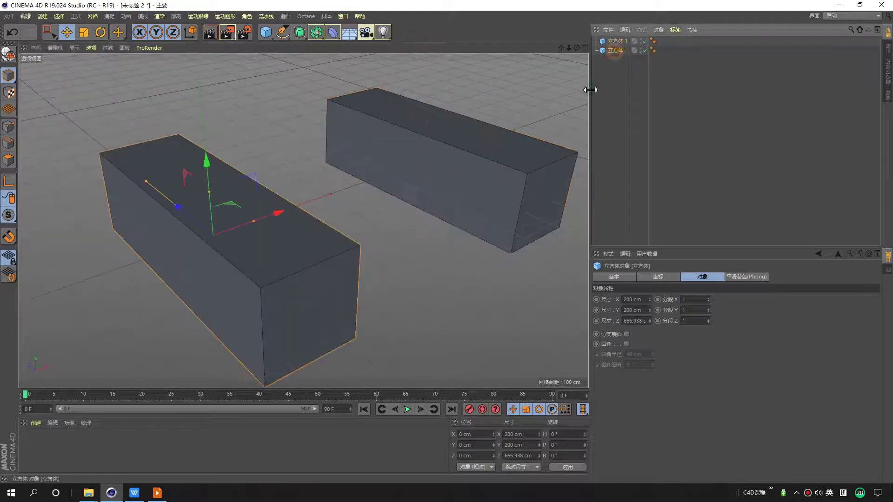
{"action": "type", "text": "1"}
{"action": "left_click", "coordinate": [623, 41]}
{"action": "type", "text": "2"}
{"action": "left_click", "coordinate": [625, 76]}
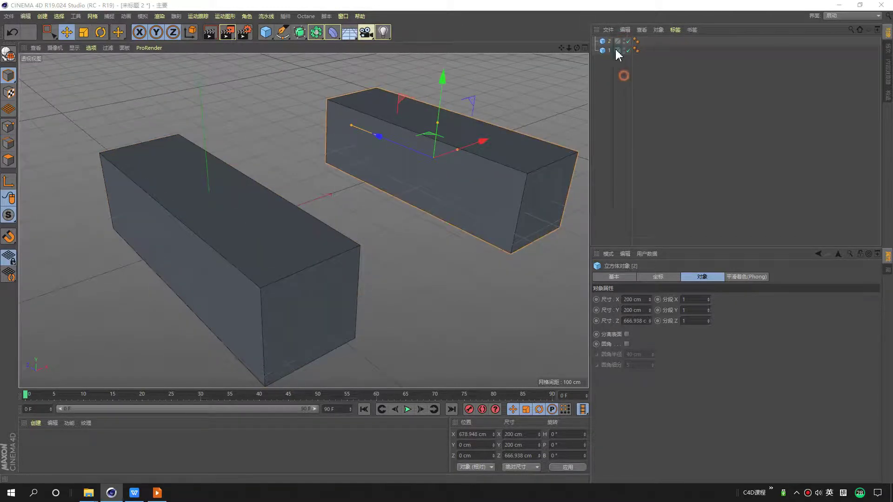
{"action": "left_click", "coordinate": [609, 50]}
{"action": "left_click_drag", "start_coordinate": [631, 71], "coordinate": [643, 70]}
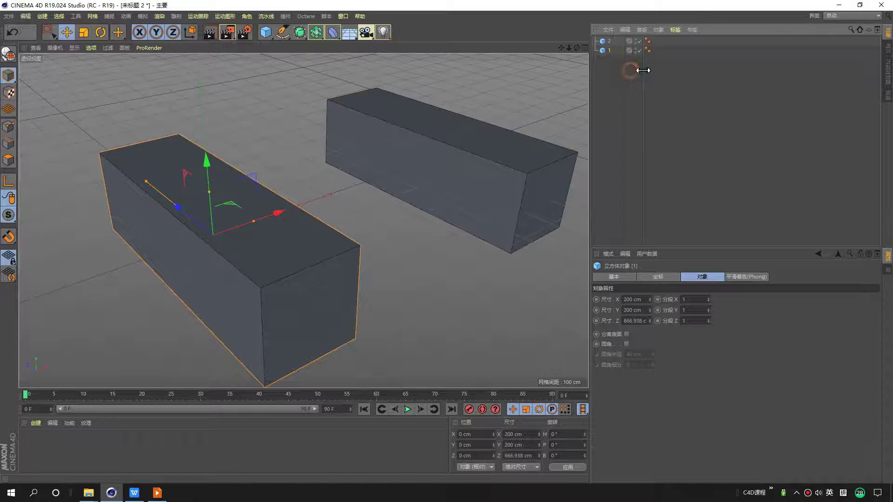
Enable Fillet on box 1 with 35 cm radius and Segments Y of 4.
{"action": "left_click", "coordinate": [627, 344]}
{"action": "mouse_move", "coordinate": [652, 355]}
{"action": "left_mouse_down"}
{"action": "mouse_move", "coordinate": [653, 372]}
{"action": "mouse_move", "coordinate": [652, 349]}
{"action": "left_mouse_up"}
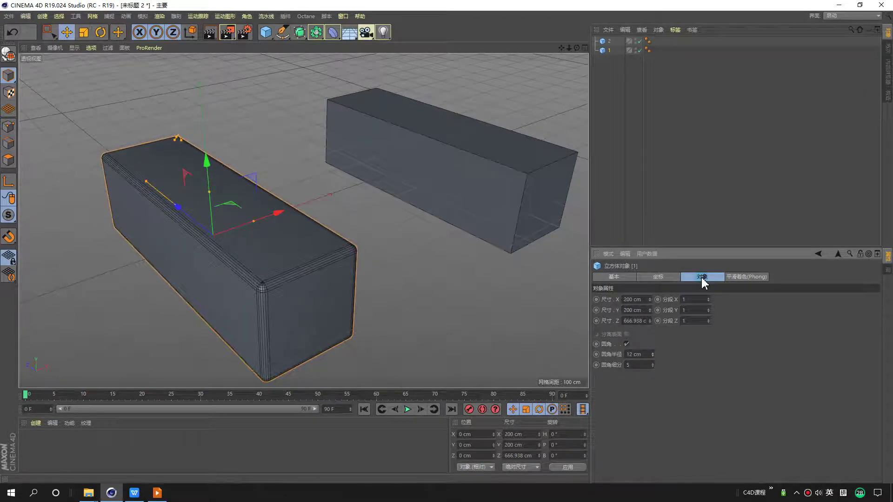
{"action": "left_click_drag", "start_coordinate": [708, 310], "coordinate": [708, 307]}
{"action": "middle_click_drag", "start_coordinate": [502, 238], "coordinate": [467, 277], "text": "alt"}
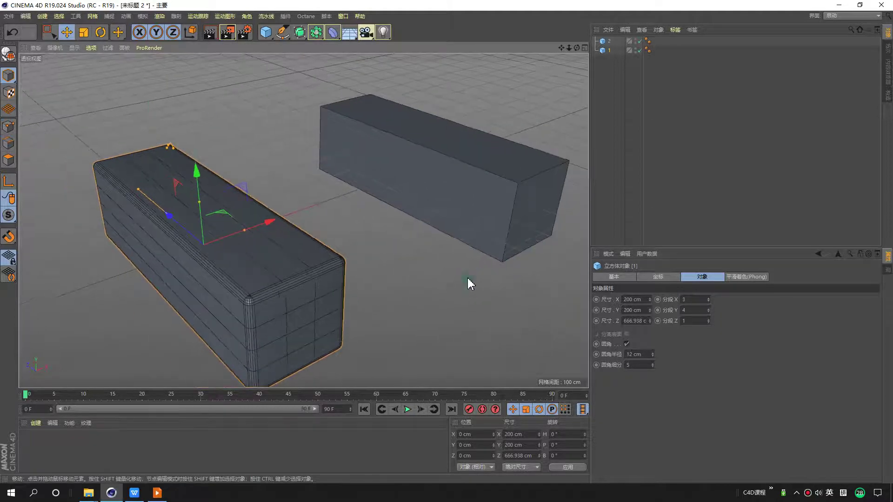
{"action": "middle_click_drag", "start_coordinate": [301, 289], "coordinate": [343, 269], "text": "alt"}
{"action": "left_click_drag", "start_coordinate": [349, 267], "coordinate": [389, 246], "text": "alt"}
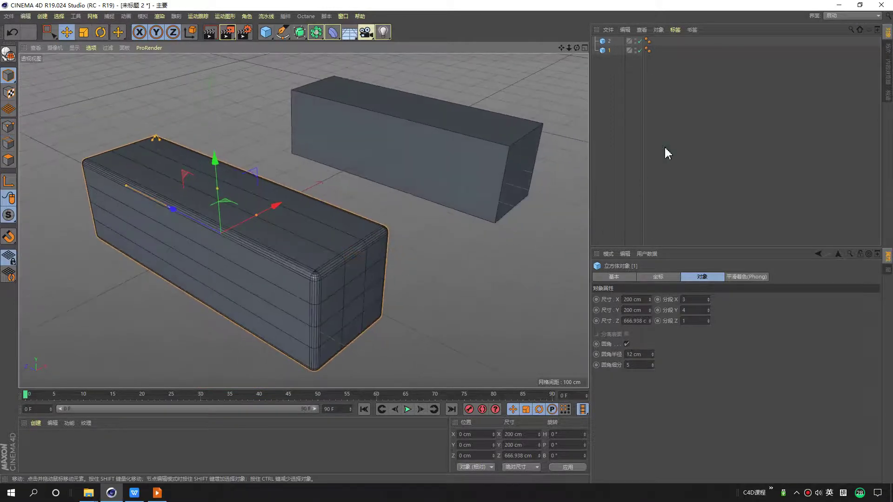
{"action": "left_click", "coordinate": [688, 120]}
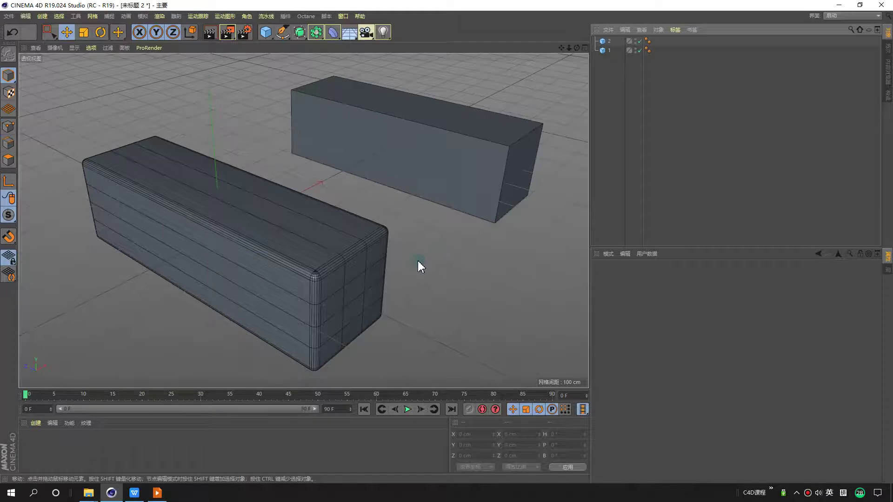
{"action": "left_click_drag", "start_coordinate": [418, 263], "coordinate": [400, 270], "text": "alt"}
{"action": "left_click", "coordinate": [605, 51]}
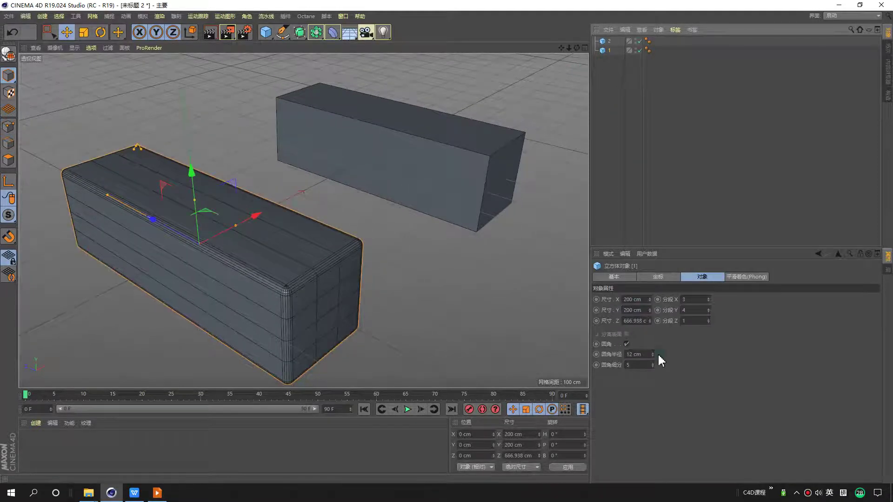
{"action": "left_click_drag", "start_coordinate": [653, 354], "coordinate": [670, 352]}
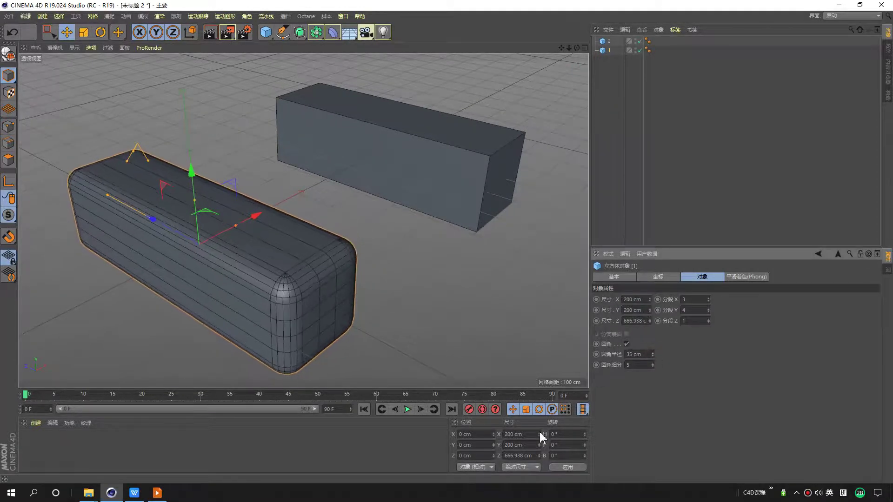
{"action": "left_click", "coordinate": [478, 185]}
{"action": "left_click_drag", "start_coordinate": [478, 185], "coordinate": [412, 211], "text": "alt"}
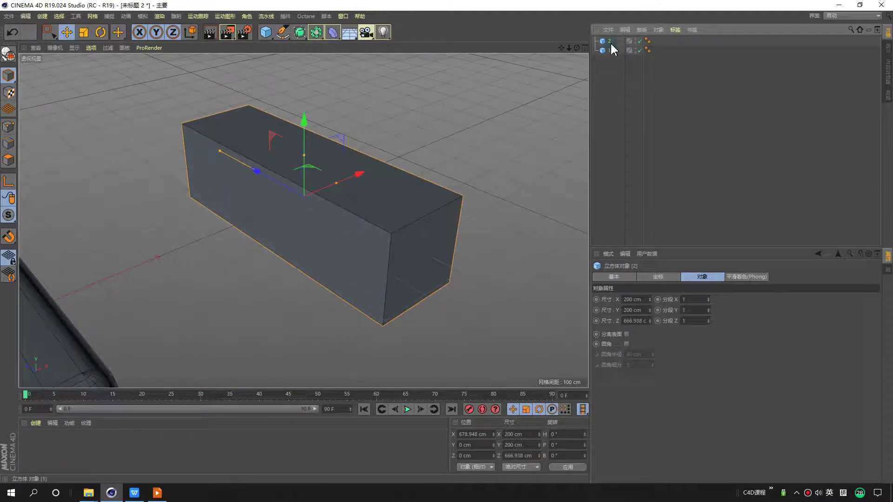
Convert the plain box 2 into an editable polygon object.
{"action": "key", "text": "c"}
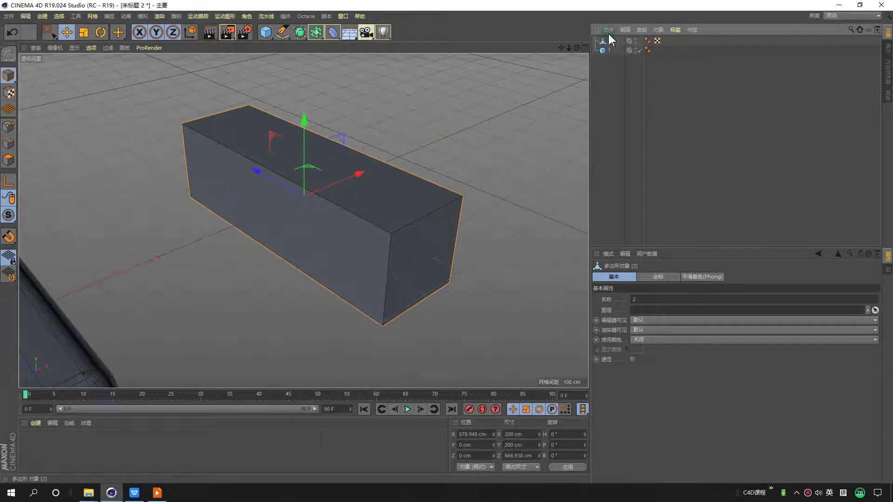
{"action": "left_click", "coordinate": [617, 79]}
{"action": "left_click", "coordinate": [605, 43]}
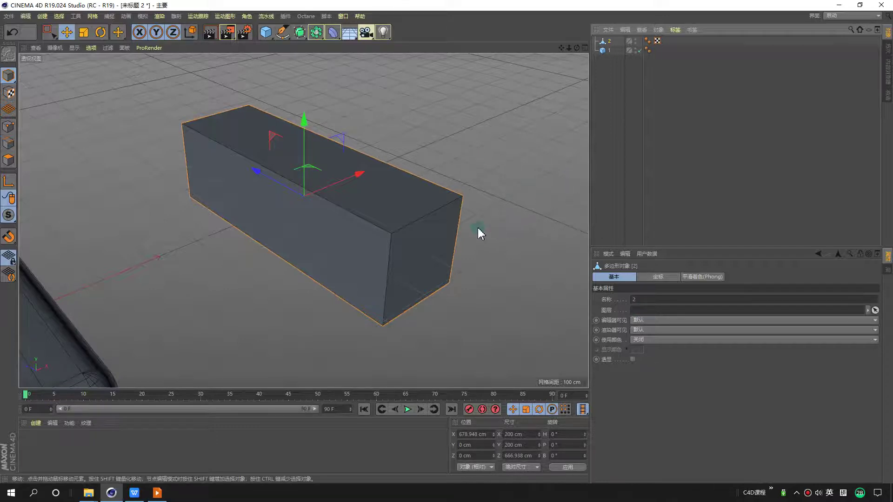
{"action": "scroll", "coordinate": [483, 230], "scroll_direction": "down", "scroll_amount": 3}
{"action": "mouse_move", "coordinate": [483, 231]}
{"action": "left_mouse_down", "text": "alt"}
{"action": "mouse_move", "coordinate": [422, 273]}
{"action": "mouse_move", "coordinate": [399, 274]}
{"action": "mouse_move", "coordinate": [445, 240]}
{"action": "mouse_move", "coordinate": [414, 248]}
{"action": "mouse_move", "coordinate": [435, 232]}
{"action": "left_mouse_up", "text": "alt"}
{"action": "scroll", "coordinate": [400, 274], "scroll_direction": "up", "scroll_amount": 3}
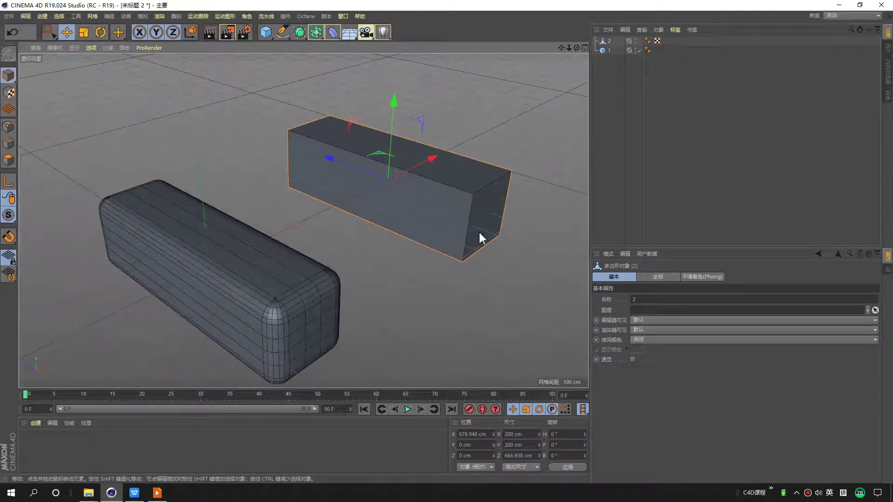
Enlarge the rounded box's fillet to about 46 cm and make it editable.
{"action": "left_click", "coordinate": [244, 316]}
{"action": "mouse_move", "coordinate": [272, 320]}
{"action": "left_mouse_down", "text": "alt"}
{"action": "mouse_move", "coordinate": [296, 273]}
{"action": "mouse_move", "coordinate": [386, 243]}
{"action": "mouse_move", "coordinate": [282, 244]}
{"action": "mouse_move", "coordinate": [321, 235]}
{"action": "mouse_move", "coordinate": [285, 253]}
{"action": "mouse_move", "coordinate": [345, 277]}
{"action": "mouse_move", "coordinate": [374, 262]}
{"action": "left_mouse_up", "text": "alt"}
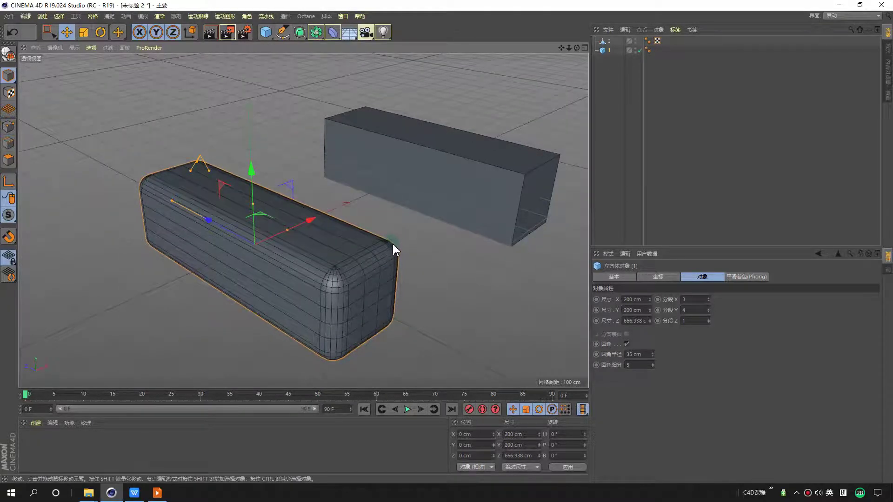
{"action": "mouse_move", "coordinate": [392, 251]}
{"action": "left_mouse_down", "text": "alt"}
{"action": "mouse_move", "coordinate": [267, 201]}
{"action": "mouse_move", "coordinate": [233, 223]}
{"action": "mouse_move", "coordinate": [303, 219]}
{"action": "mouse_move", "coordinate": [427, 232]}
{"action": "mouse_move", "coordinate": [439, 186]}
{"action": "mouse_move", "coordinate": [317, 249]}
{"action": "mouse_move", "coordinate": [311, 272]}
{"action": "left_mouse_up", "text": "alt"}
{"action": "scroll", "coordinate": [237, 226], "scroll_direction": "up", "scroll_amount": 3}
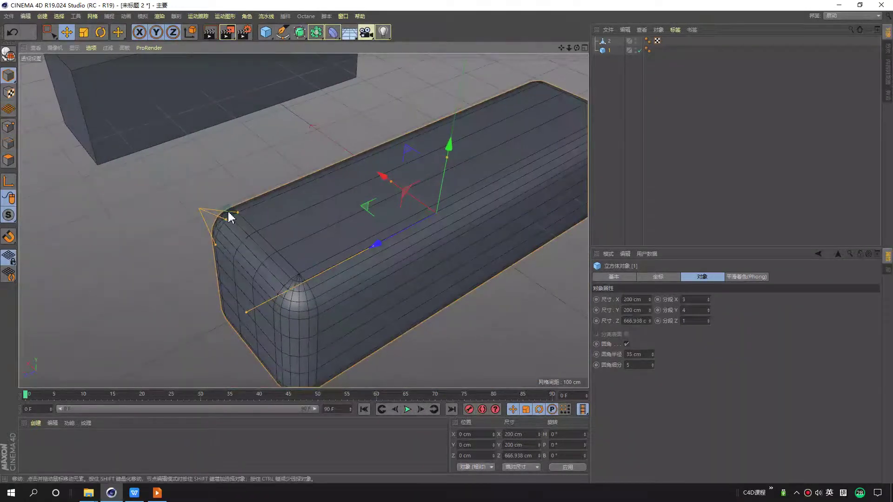
{"action": "mouse_move", "coordinate": [231, 219]}
{"action": "left_mouse_down"}
{"action": "mouse_move", "coordinate": [209, 219]}
{"action": "mouse_move", "coordinate": [244, 218]}
{"action": "mouse_move", "coordinate": [189, 212]}
{"action": "mouse_move", "coordinate": [479, 160]}
{"action": "mouse_move", "coordinate": [440, 169]}
{"action": "mouse_move", "coordinate": [457, 180]}
{"action": "mouse_move", "coordinate": [586, 79]}
{"action": "left_mouse_up"}
{"action": "key", "text": "c"}
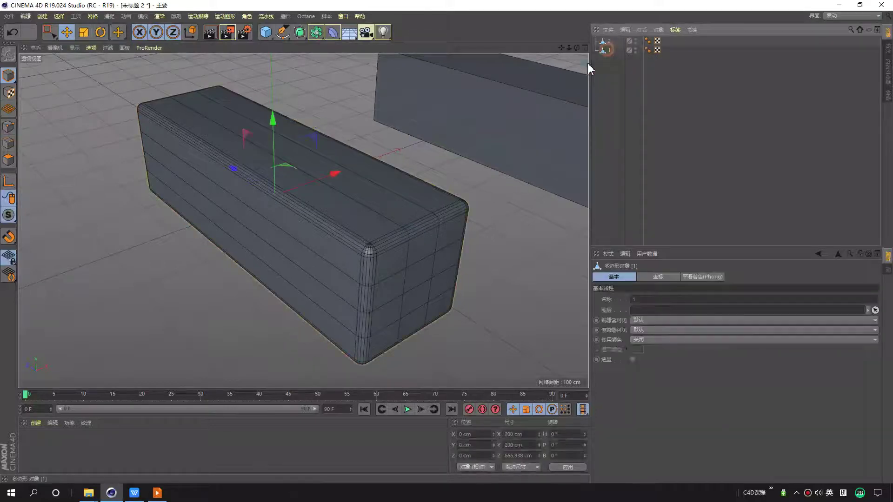
{"action": "scroll", "coordinate": [455, 201], "scroll_direction": "up", "scroll_amount": 2}
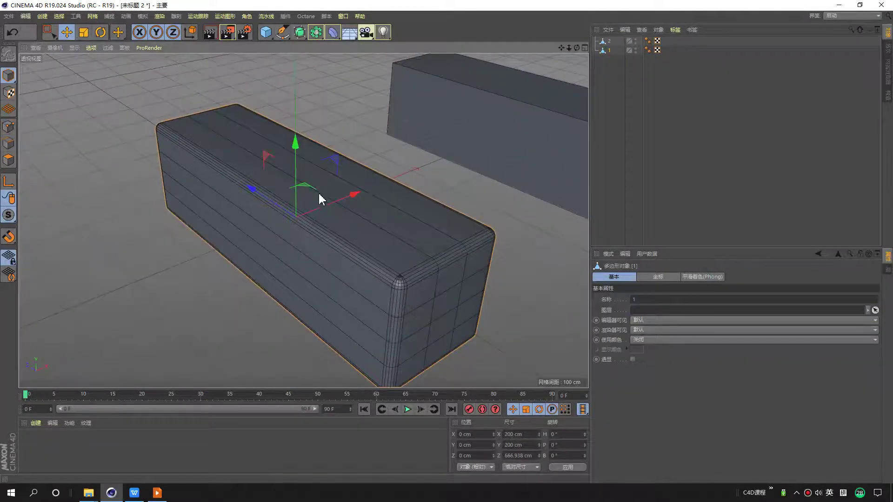
{"action": "left_click_drag", "start_coordinate": [319, 199], "coordinate": [399, 206], "text": "alt"}
{"action": "scroll", "coordinate": [189, 161], "scroll_direction": "up", "scroll_amount": 3}
{"action": "mouse_move", "coordinate": [189, 162]}
{"action": "left_mouse_down", "text": "alt"}
{"action": "mouse_move", "coordinate": [211, 216]}
{"action": "mouse_move", "coordinate": [357, 213]}
{"action": "mouse_move", "coordinate": [199, 196]}
{"action": "mouse_move", "coordinate": [144, 211]}
{"action": "mouse_move", "coordinate": [138, 275]}
{"action": "mouse_move", "coordinate": [239, 214]}
{"action": "mouse_move", "coordinate": [359, 183]}
{"action": "mouse_move", "coordinate": [57, 60]}
{"action": "left_mouse_up", "text": "alt"}
Delete both boxes, leaving the empty scene 未标题 2.
{"action": "scroll", "coordinate": [210, 218], "scroll_direction": "down", "scroll_amount": 2}
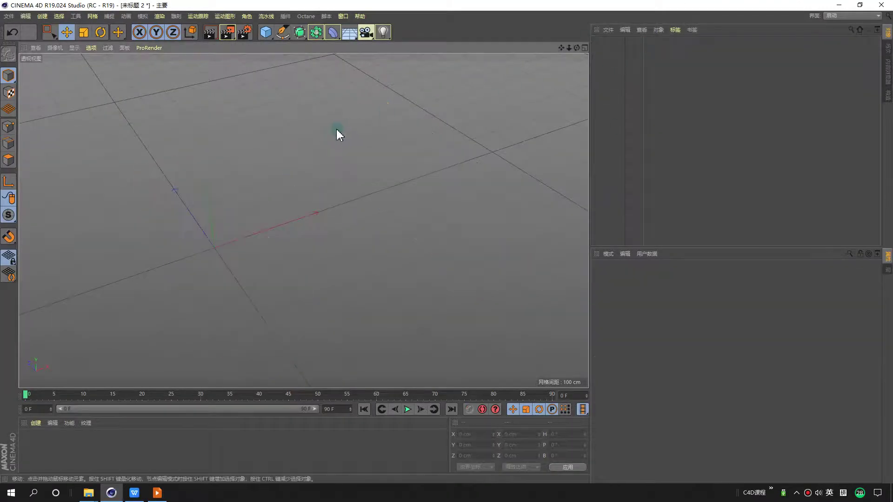
Create a 100 cm sphere and set its segments to 27.
{"action": "scroll", "coordinate": [323, 161], "scroll_direction": "down", "scroll_amount": 5}
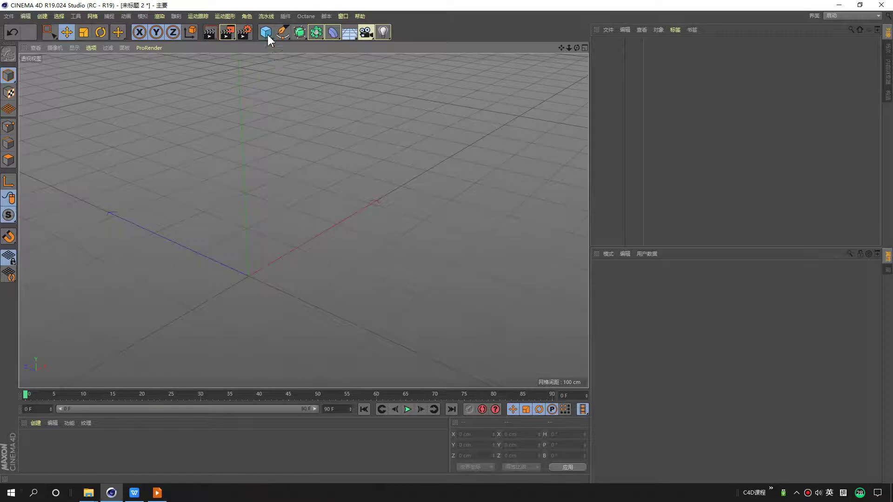
{"action": "left_click_drag", "start_coordinate": [267, 36], "coordinate": [422, 59]}
{"action": "scroll", "coordinate": [300, 260], "scroll_direction": "up", "scroll_amount": 2}
{"action": "left_click_drag", "start_coordinate": [268, 252], "coordinate": [357, 241], "text": "alt"}
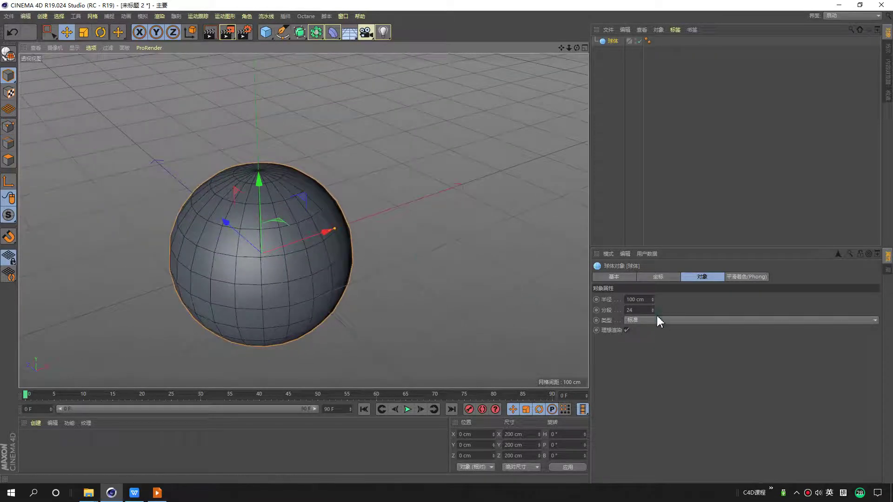
{"action": "mouse_move", "coordinate": [652, 310]}
{"action": "left_mouse_down"}
{"action": "mouse_move", "coordinate": [652, 326]}
{"action": "mouse_move", "coordinate": [654, 315]}
{"action": "left_mouse_up"}
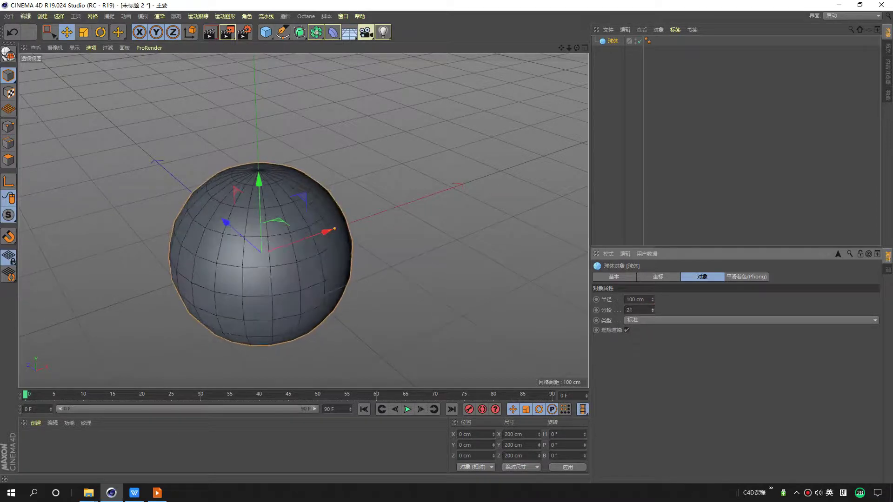
Copy the sphere to the right along X and make the copy editable.
{"action": "left_click_drag", "start_coordinate": [290, 240], "coordinate": [379, 237], "text": "ctrl"}
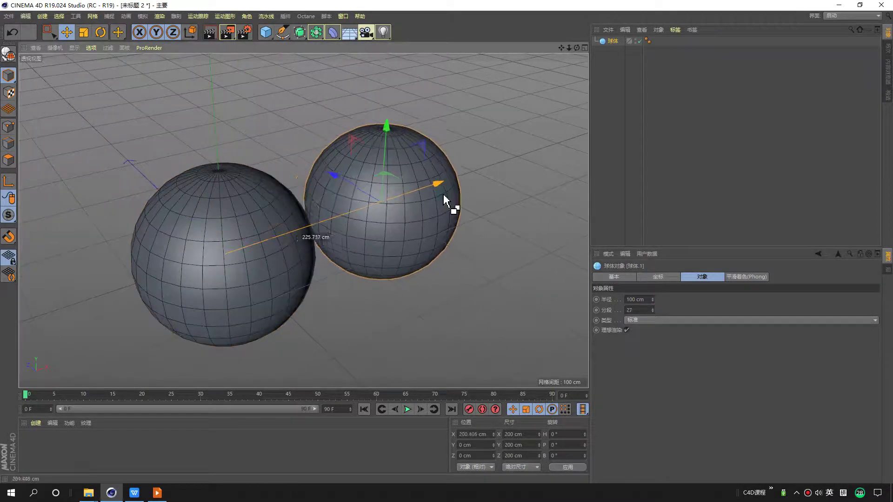
{"action": "right_click_drag", "start_coordinate": [377, 238], "coordinate": [460, 188], "text": "alt"}
{"action": "mouse_move", "coordinate": [460, 187]}
{"action": "middle_mouse_down", "text": "alt"}
{"action": "mouse_move", "coordinate": [256, 285]}
{"action": "mouse_move", "coordinate": [305, 244]}
{"action": "middle_mouse_up", "text": "alt"}
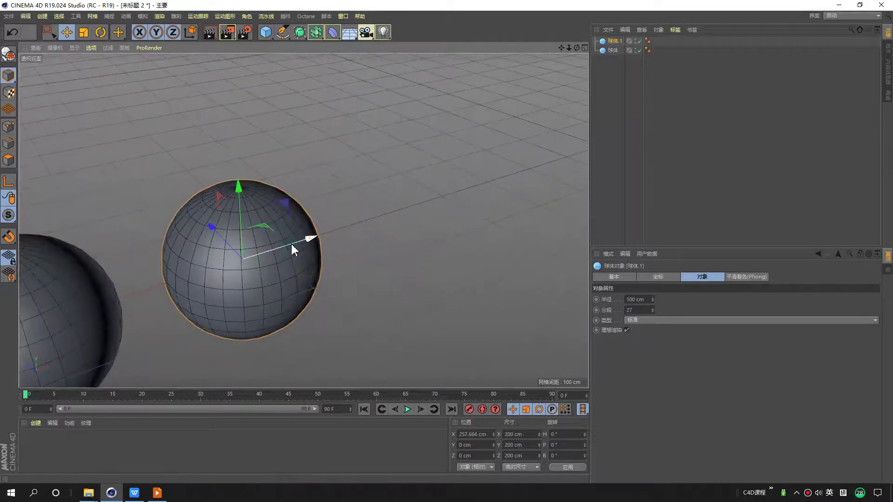
{"action": "left_click_drag", "start_coordinate": [293, 250], "coordinate": [317, 237]}
{"action": "key", "text": "c"}
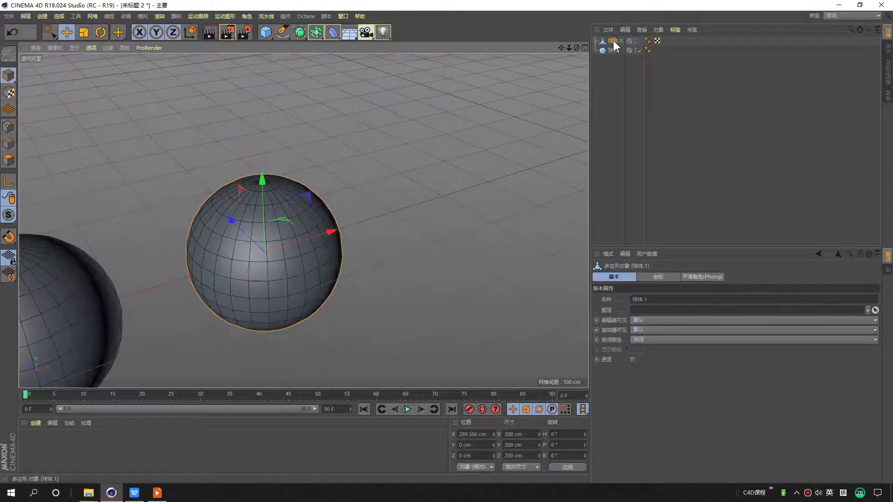
In Polygon mode, select all of the copied sphere's polygons.
{"action": "left_click", "coordinate": [8, 160]}
{"action": "left_click", "coordinate": [293, 254]}
{"action": "left_click", "coordinate": [314, 211]}
{"action": "left_click", "coordinate": [247, 248]}
{"action": "left_click", "coordinate": [279, 270]}
{"action": "key", "text": "ctrl+a"}
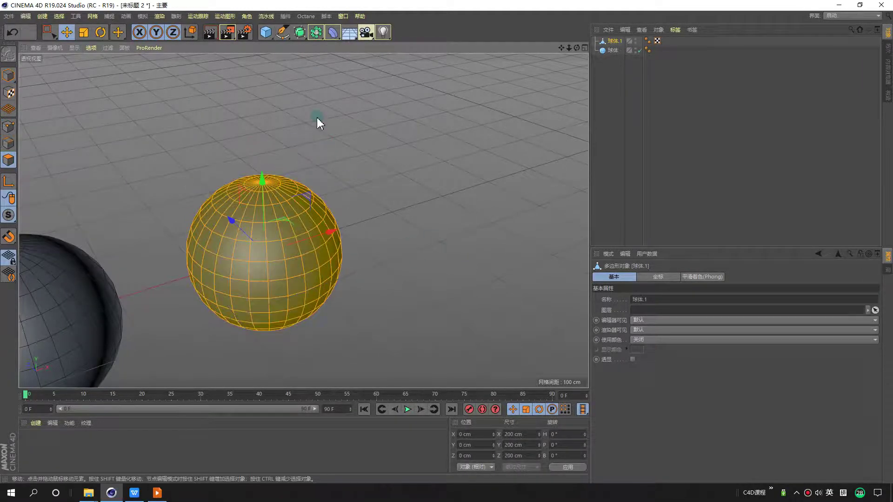
Extrude the sphere's polygons, then Normal Scale them inward into spikes.
{"action": "right_click", "coordinate": [319, 120]}
{"action": "left_click", "coordinate": [367, 248]}
{"action": "mouse_move", "coordinate": [407, 188]}
{"action": "left_mouse_down"}
{"action": "mouse_move", "coordinate": [416, 188]}
{"action": "mouse_move", "coordinate": [409, 189]}
{"action": "left_mouse_up"}
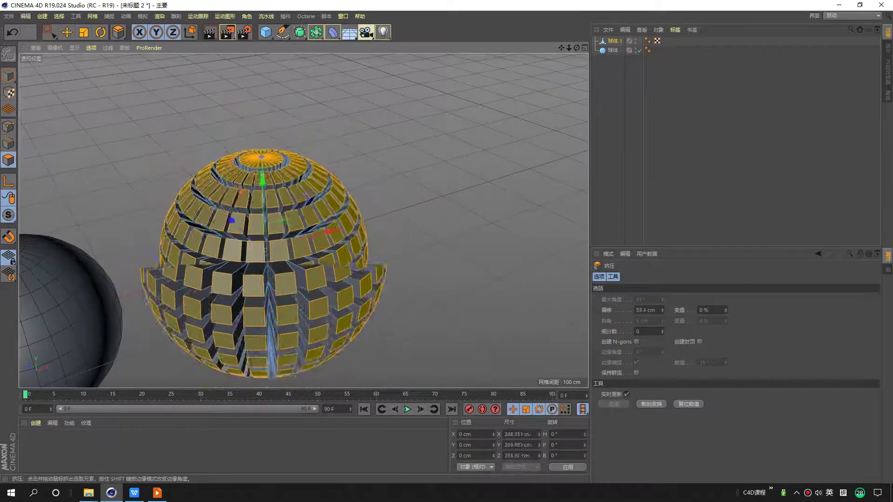
{"action": "right_click", "coordinate": [434, 134]}
{"action": "left_click", "coordinate": [460, 306]}
{"action": "mouse_move", "coordinate": [502, 159]}
{"action": "left_mouse_down"}
{"action": "mouse_move", "coordinate": [354, 195]}
{"action": "mouse_move", "coordinate": [412, 159]}
{"action": "left_mouse_up"}
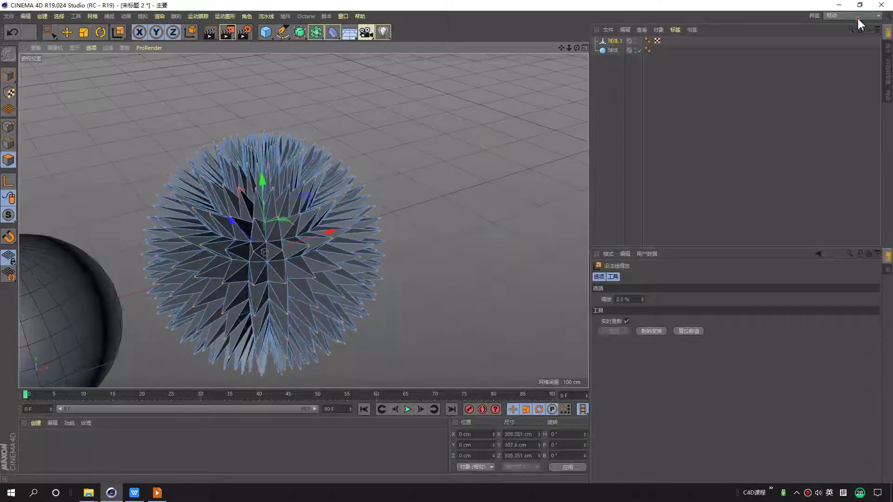
{"action": "mouse_move", "coordinate": [406, 191]}
{"action": "left_mouse_down", "text": "alt"}
{"action": "mouse_move", "coordinate": [490, 158]}
{"action": "mouse_move", "coordinate": [332, 185]}
{"action": "mouse_move", "coordinate": [343, 160]}
{"action": "mouse_move", "coordinate": [328, 174]}
{"action": "mouse_move", "coordinate": [359, 114]}
{"action": "left_mouse_up", "text": "alt"}
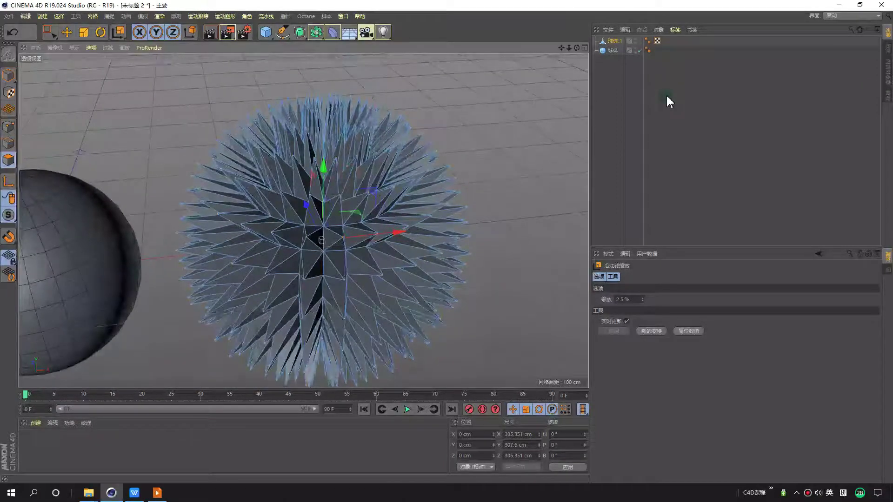
{"action": "left_click", "coordinate": [621, 82]}
{"action": "left_click", "coordinate": [612, 40]}
Smooth the spiky sphere with a Subdivision Surface and show plain Gouraud Shading.
{"action": "left_click", "coordinate": [315, 31]}
{"action": "left_click", "coordinate": [607, 144]}
{"action": "mouse_move", "coordinate": [398, 243]}
{"action": "left_mouse_down", "text": "alt"}
{"action": "mouse_move", "coordinate": [339, 242]}
{"action": "mouse_move", "coordinate": [361, 225]}
{"action": "left_mouse_up", "text": "alt"}
{"action": "key", "text": "n"}
{"action": "key", "text": "a"}
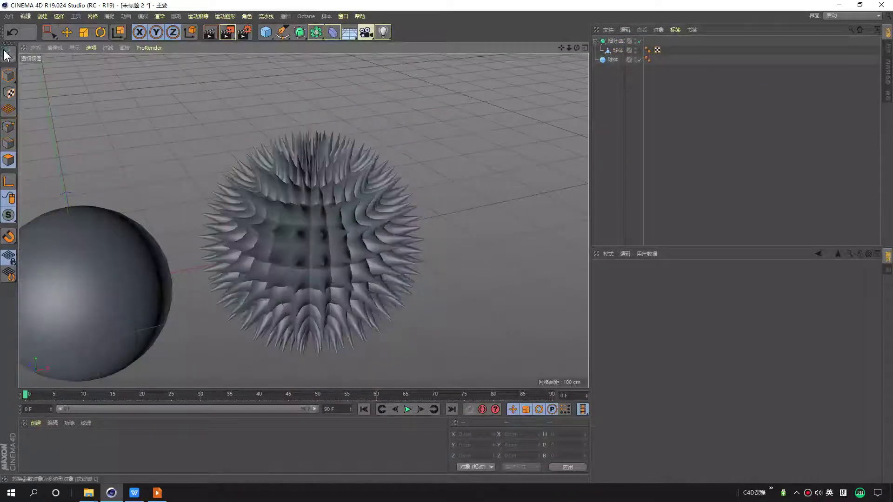
{"action": "left_click", "coordinate": [70, 34]}
{"action": "mouse_move", "coordinate": [390, 220]}
{"action": "left_mouse_down", "text": "alt"}
{"action": "mouse_move", "coordinate": [298, 163]}
{"action": "mouse_move", "coordinate": [280, 261]}
{"action": "mouse_move", "coordinate": [352, 284]}
{"action": "mouse_move", "coordinate": [253, 272]}
{"action": "mouse_move", "coordinate": [343, 273]}
{"action": "mouse_move", "coordinate": [397, 245]}
{"action": "mouse_move", "coordinate": [238, 242]}
{"action": "left_mouse_up", "text": "alt"}
Set the left sphere's Type to Hexahedron and lower its Segments toward 7.
{"action": "left_click", "coordinate": [238, 242]}
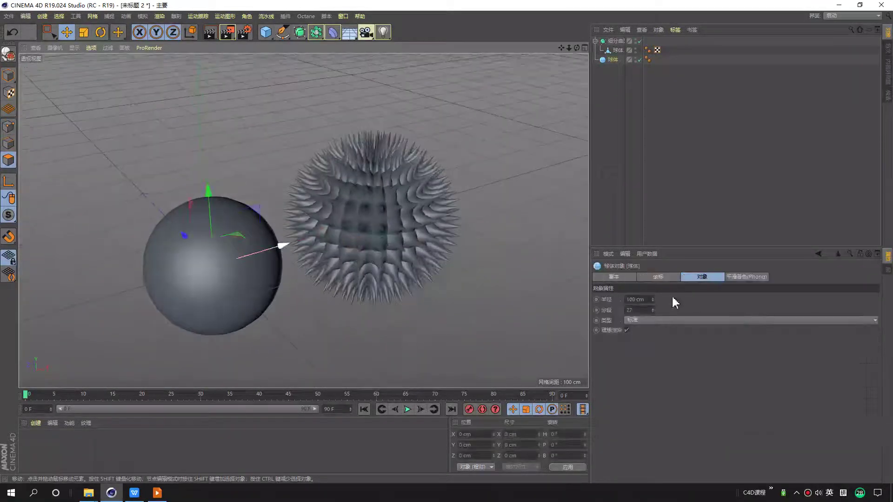
{"action": "left_click_drag", "start_coordinate": [653, 311], "coordinate": [651, 311]}
{"action": "key", "text": "ctrl+z"}
{"action": "left_click", "coordinate": [653, 319]}
{"action": "left_click", "coordinate": [646, 354]}
{"action": "left_click", "coordinate": [643, 320]}
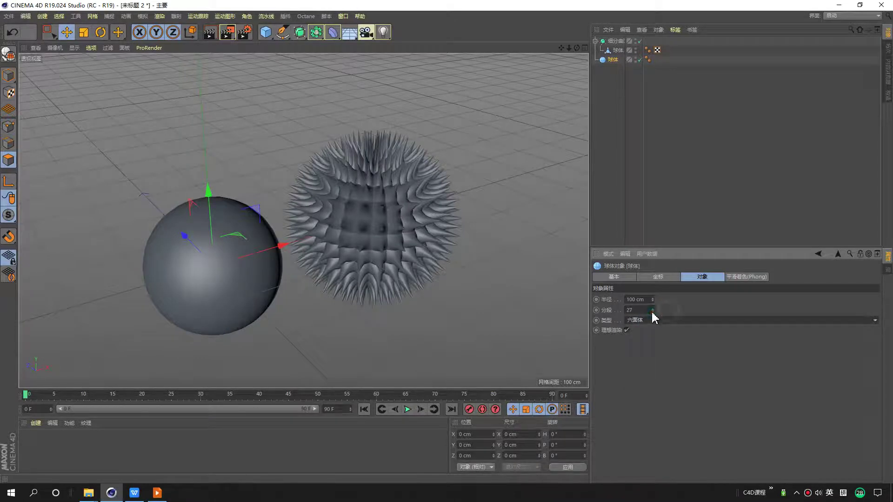
{"action": "left_click_drag", "start_coordinate": [652, 310], "coordinate": [652, 310]}
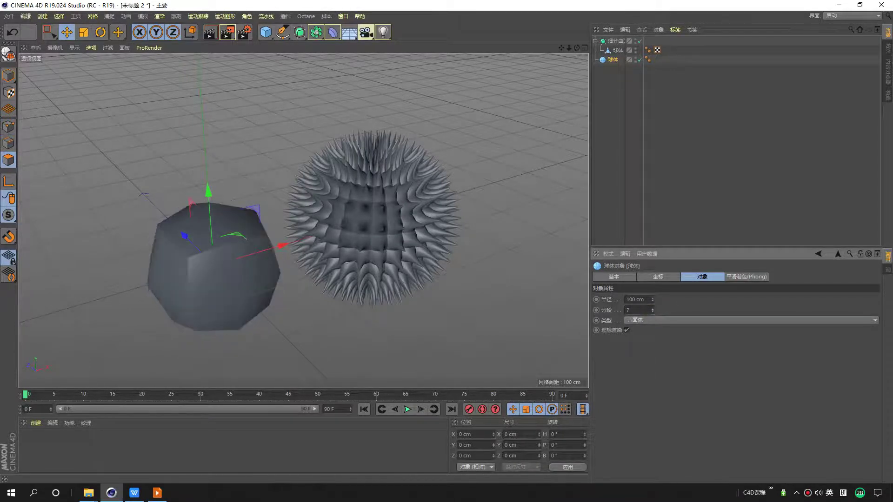
Select the spiky sphere inside the Subdivision Surface in point mode and split into four viewports.
{"action": "left_click", "coordinate": [616, 41]}
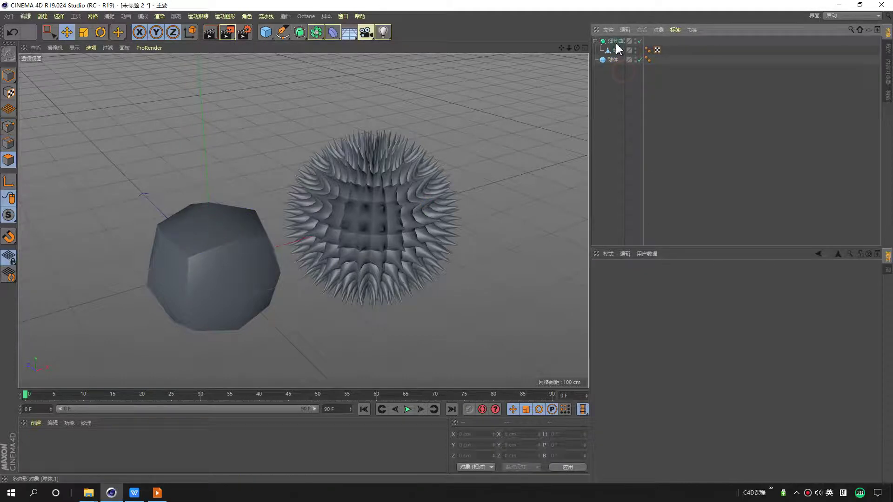
{"action": "left_click", "coordinate": [617, 51]}
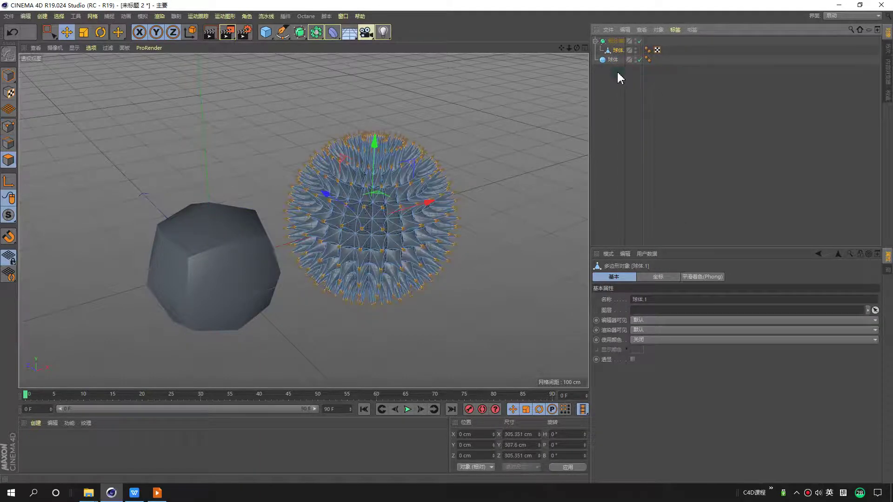
{"action": "left_click", "coordinate": [9, 126]}
{"action": "scroll", "coordinate": [419, 132], "scroll_direction": "up", "scroll_amount": 5}
{"action": "mouse_move", "coordinate": [385, 127]}
{"action": "left_mouse_down", "text": "alt"}
{"action": "mouse_move", "coordinate": [348, 135]}
{"action": "mouse_move", "coordinate": [362, 125]}
{"action": "mouse_move", "coordinate": [381, 157]}
{"action": "left_mouse_up", "text": "alt"}
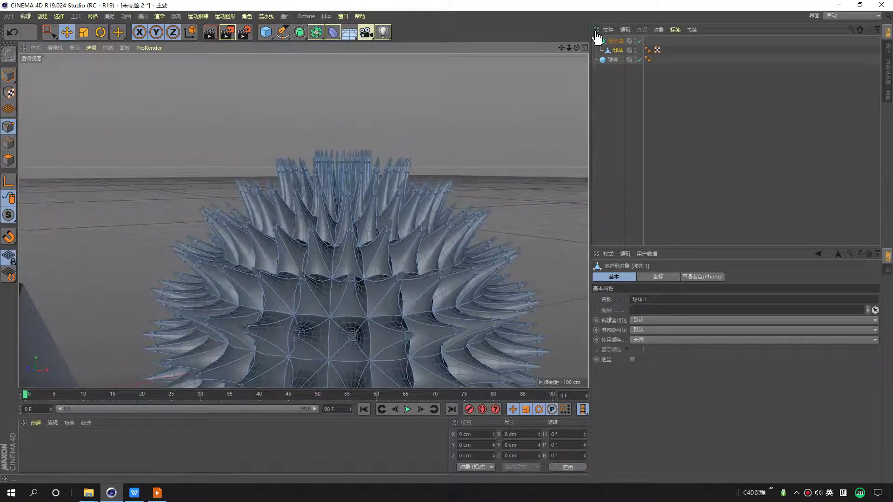
{"action": "middle_click", "coordinate": [430, 154]}
Rectangle-select the topmost spike points in the front view and raise them about 192 cm.
{"action": "middle_click_drag", "start_coordinate": [418, 309], "coordinate": [361, 335]}
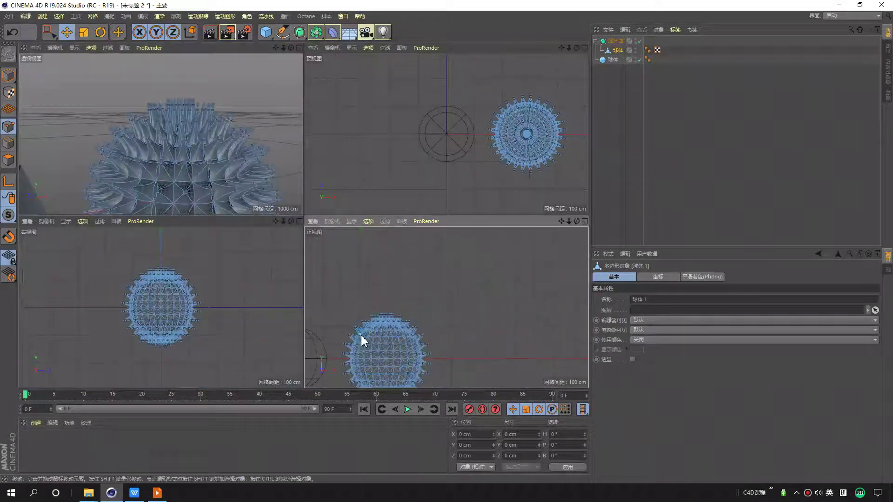
{"action": "scroll", "coordinate": [361, 335], "scroll_direction": "up", "scroll_amount": 5}
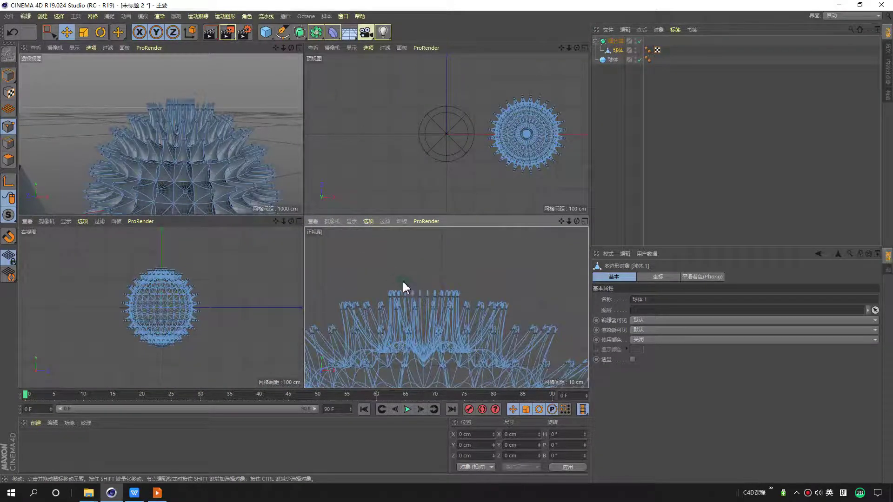
{"action": "key", "text": "0"}
{"action": "left_click_drag", "start_coordinate": [488, 298], "coordinate": [488, 305]}
{"action": "scroll", "coordinate": [421, 270], "scroll_direction": "down", "scroll_amount": 3}
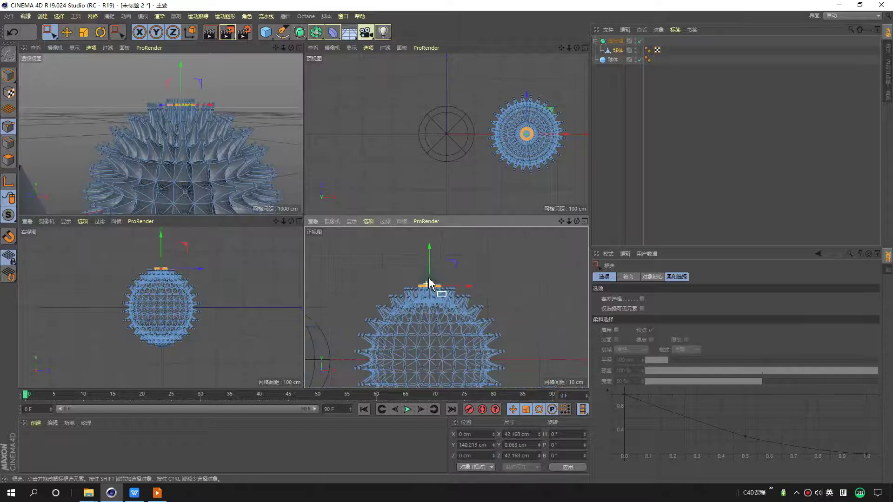
{"action": "key", "text": "e"}
{"action": "left_click_drag", "start_coordinate": [429, 255], "coordinate": [428, 229]}
Return to a maximized perspective view and marquee-select both spheres in the Object Manager.
{"action": "middle_click", "coordinate": [186, 176]}
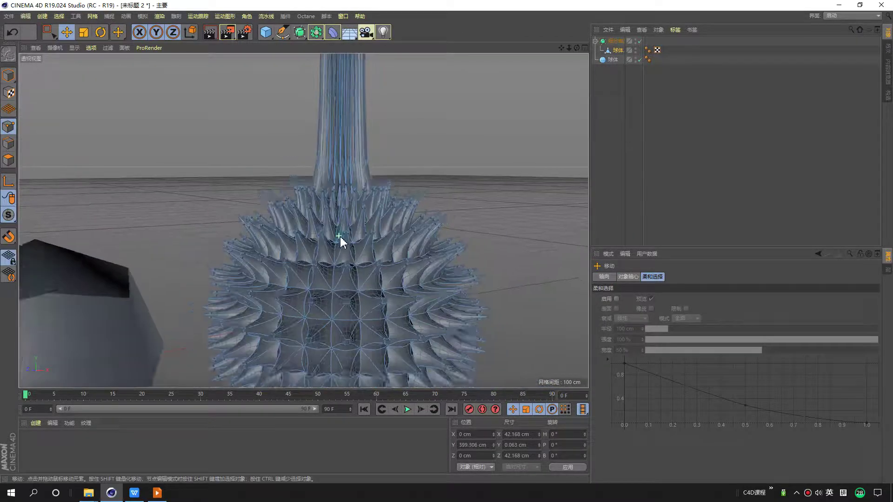
{"action": "mouse_move", "coordinate": [339, 239]}
{"action": "left_mouse_down", "text": "alt"}
{"action": "mouse_move", "coordinate": [362, 273]}
{"action": "mouse_move", "coordinate": [285, 269]}
{"action": "left_mouse_up", "text": "alt"}
{"action": "left_click", "coordinate": [643, 160]}
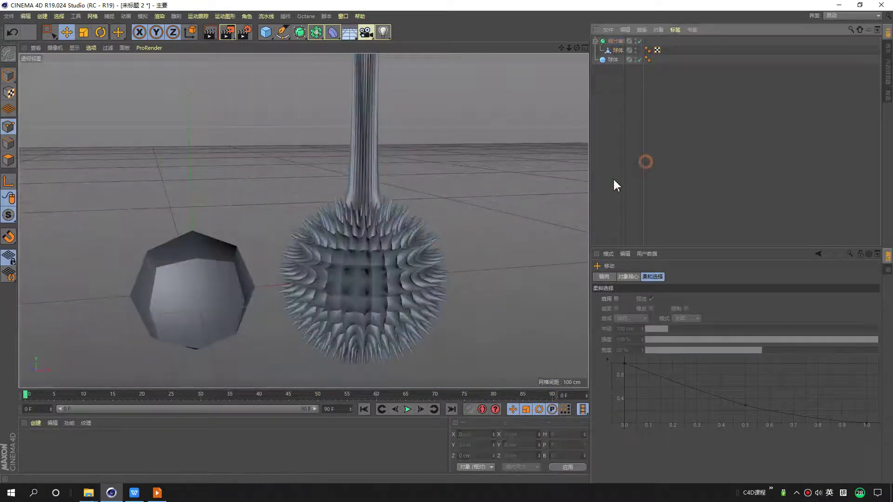
{"action": "mouse_move", "coordinate": [437, 227]}
{"action": "left_mouse_down", "text": "alt"}
{"action": "mouse_move", "coordinate": [378, 224]}
{"action": "mouse_move", "coordinate": [378, 335]}
{"action": "left_mouse_up", "text": "alt"}
{"action": "mouse_move", "coordinate": [352, 263]}
{"action": "left_mouse_down", "text": "alt"}
{"action": "mouse_move", "coordinate": [425, 239]}
{"action": "mouse_move", "coordinate": [307, 210]}
{"action": "mouse_move", "coordinate": [381, 241]}
{"action": "mouse_move", "coordinate": [320, 260]}
{"action": "mouse_move", "coordinate": [353, 272]}
{"action": "mouse_move", "coordinate": [377, 243]}
{"action": "left_mouse_up", "text": "alt"}
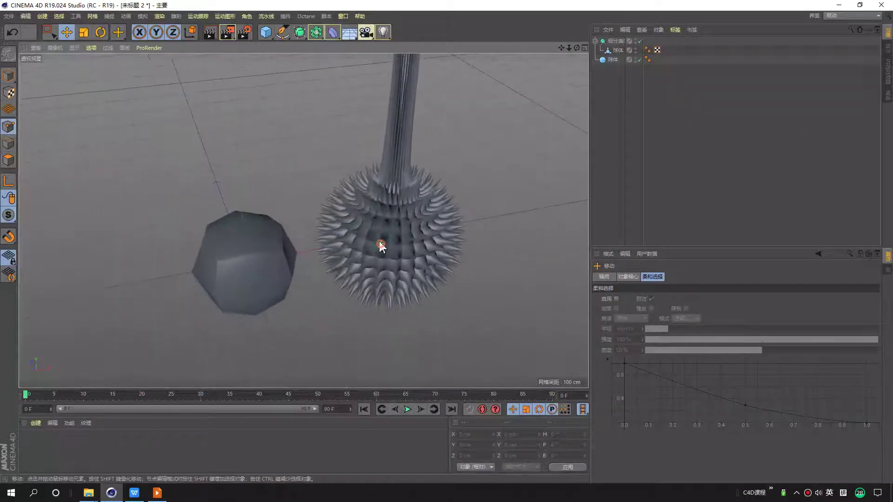
{"action": "mouse_move", "coordinate": [623, 58]}
{"action": "left_mouse_down"}
{"action": "mouse_move", "coordinate": [640, 85]}
{"action": "mouse_move", "coordinate": [628, 109]}
{"action": "left_mouse_up"}
Delete both spheres and orbit the now-empty view to a lower angle.
{"action": "key", "text": "Delete"}
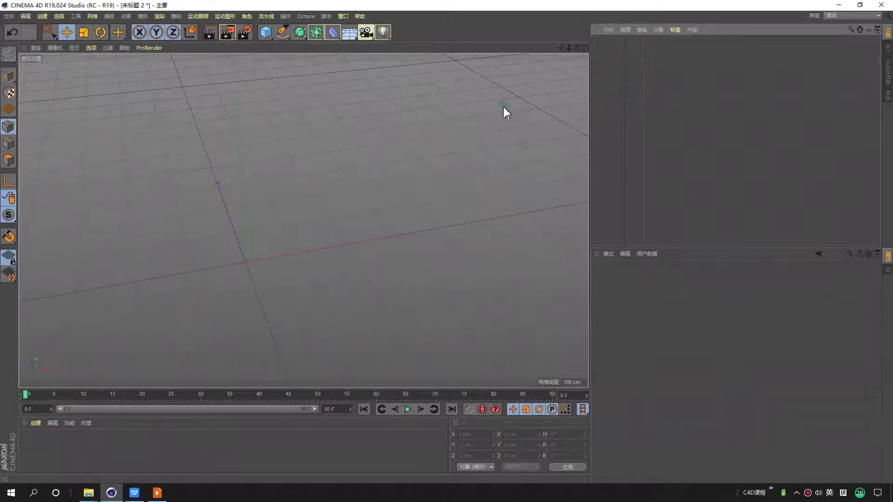
{"action": "left_click", "coordinate": [74, 34]}
{"action": "mouse_move", "coordinate": [222, 115]}
{"action": "left_mouse_down", "text": "alt"}
{"action": "mouse_move", "coordinate": [263, 143]}
{"action": "mouse_move", "coordinate": [226, 190]}
{"action": "mouse_move", "coordinate": [293, 168]}
{"action": "left_mouse_up", "text": "alt"}
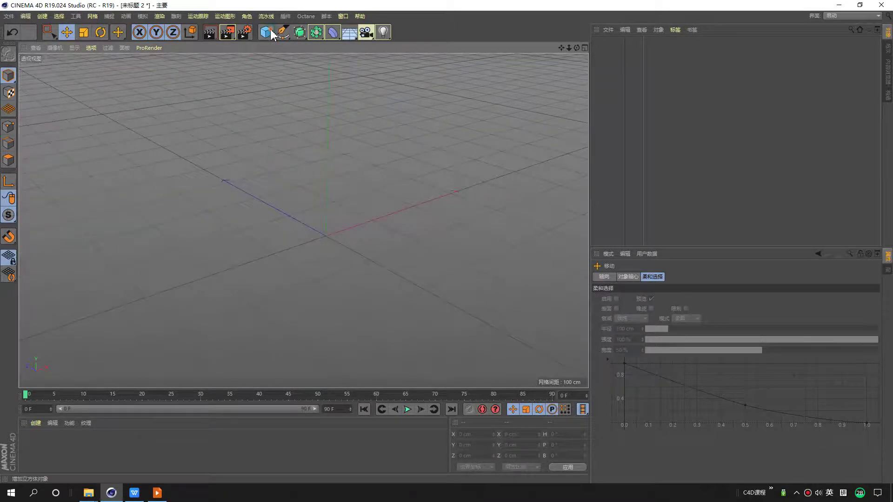
Add a 100×200×100 cm cylinder and convert it to an editable polygon object with C.
{"action": "left_click_drag", "start_coordinate": [266, 32], "coordinate": [418, 43]}
{"action": "left_click", "coordinate": [417, 43]}
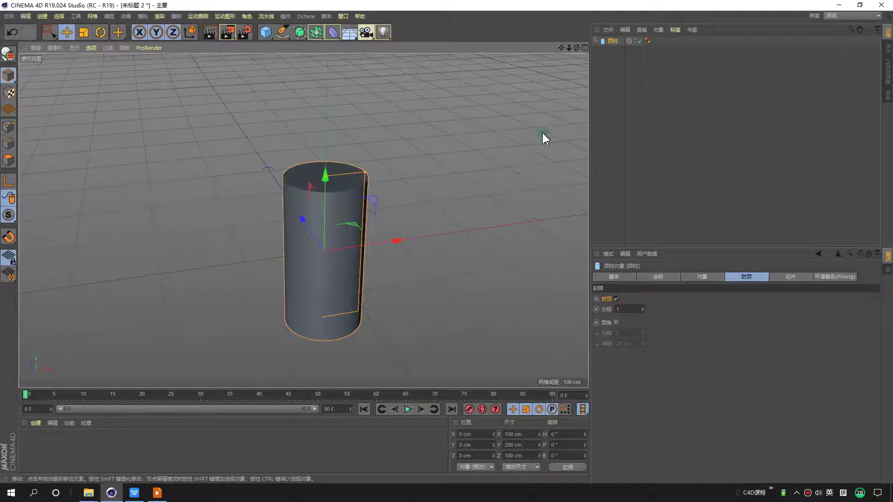
{"action": "left_click", "coordinate": [612, 74]}
{"action": "left_click", "coordinate": [611, 41]}
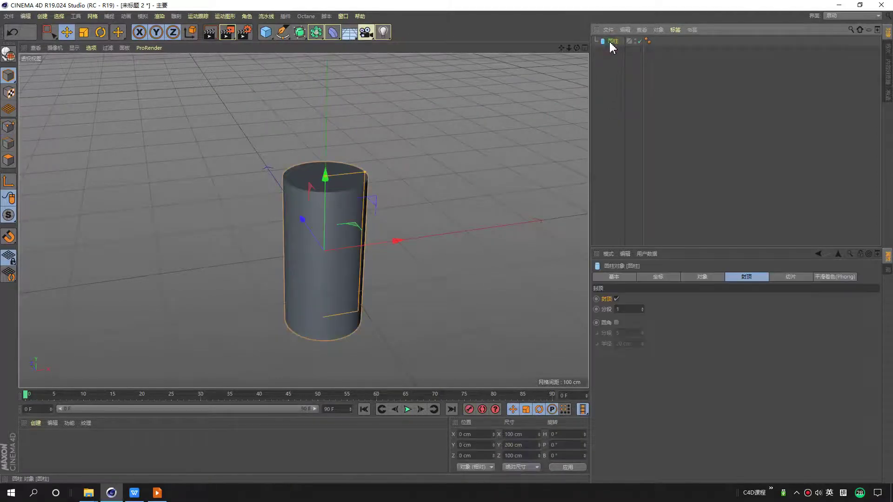
{"action": "key", "text": "c"}
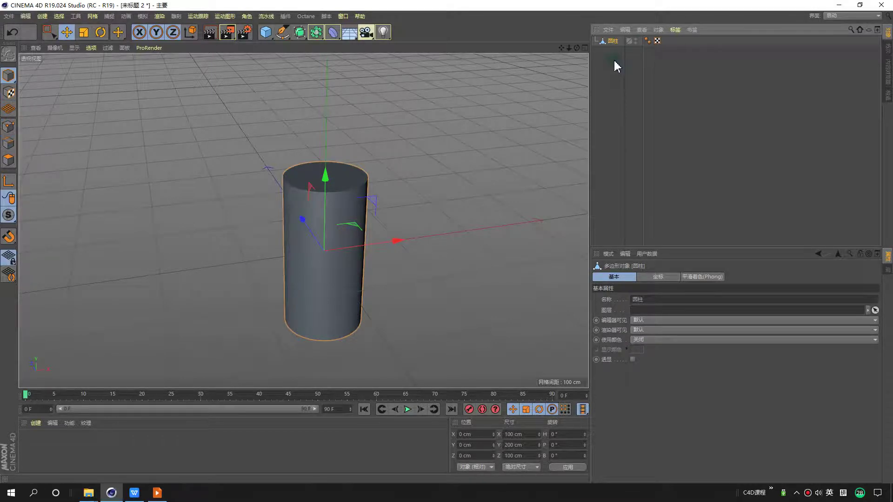
{"action": "left_click", "coordinate": [614, 66]}
{"action": "left_click", "coordinate": [613, 42]}
{"action": "mouse_move", "coordinate": [406, 168]}
{"action": "left_mouse_down", "text": "alt"}
{"action": "mouse_move", "coordinate": [273, 173]}
{"action": "mouse_move", "coordinate": [79, 148]}
{"action": "left_mouse_up", "text": "alt"}
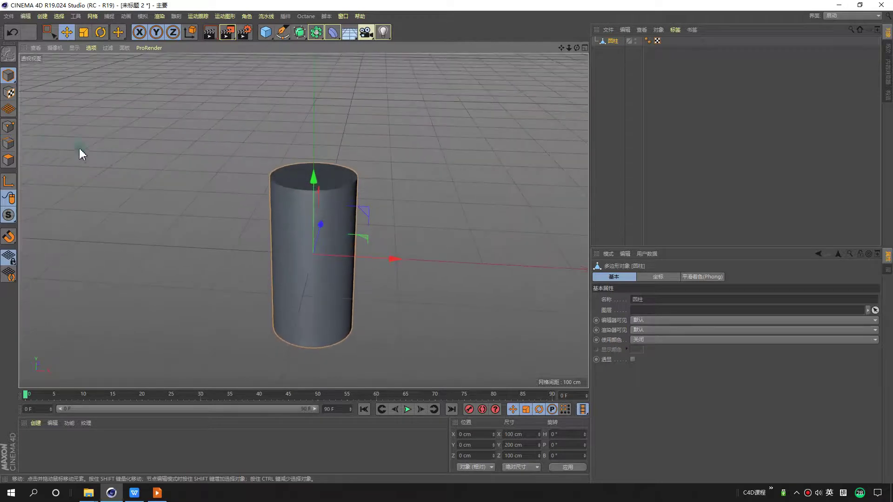
Put the editable cylinder in polygon mode and orbit up to see its top.
{"action": "left_click", "coordinate": [8, 125]}
{"action": "scroll", "coordinate": [295, 180], "scroll_direction": "up", "scroll_amount": 3}
{"action": "scroll", "coordinate": [314, 197], "scroll_direction": "up", "scroll_amount": 3}
{"action": "left_click", "coordinate": [8, 159]}
{"action": "left_click_drag", "start_coordinate": [414, 172], "coordinate": [349, 199], "text": "alt"}
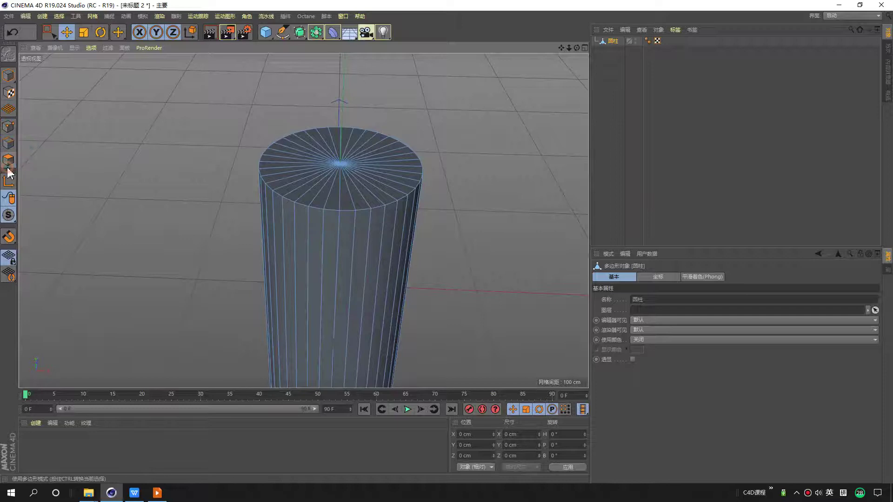
Live-select the top cap polygons and inspect the raised cap from several angles.
{"action": "left_click", "coordinate": [51, 33]}
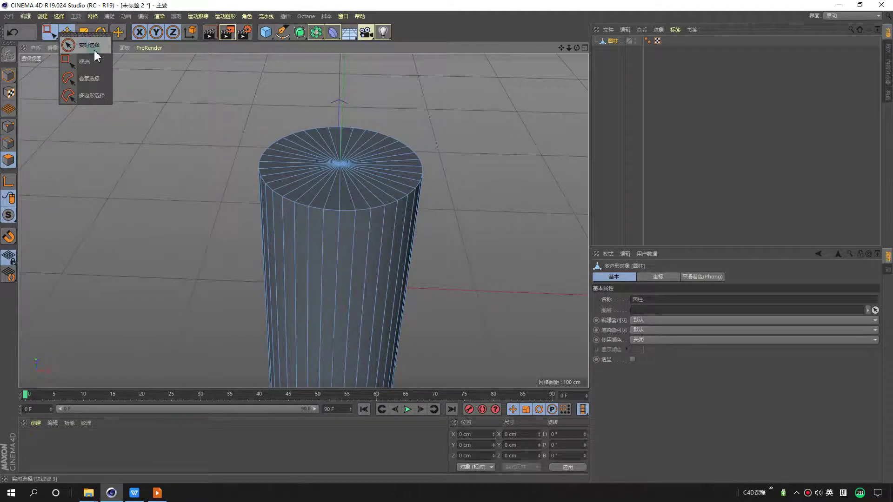
{"action": "left_click", "coordinate": [83, 52]}
{"action": "left_click_drag", "start_coordinate": [419, 196], "coordinate": [457, 205], "text": "alt"}
{"action": "mouse_move", "coordinate": [330, 107]}
{"action": "left_mouse_down"}
{"action": "mouse_move", "coordinate": [305, 173]}
{"action": "mouse_move", "coordinate": [362, 162]}
{"action": "mouse_move", "coordinate": [351, 156]}
{"action": "mouse_move", "coordinate": [332, 198]}
{"action": "mouse_move", "coordinate": [342, 142]}
{"action": "mouse_move", "coordinate": [357, 170]}
{"action": "mouse_move", "coordinate": [342, 103]}
{"action": "mouse_move", "coordinate": [313, 70]}
{"action": "left_mouse_up"}
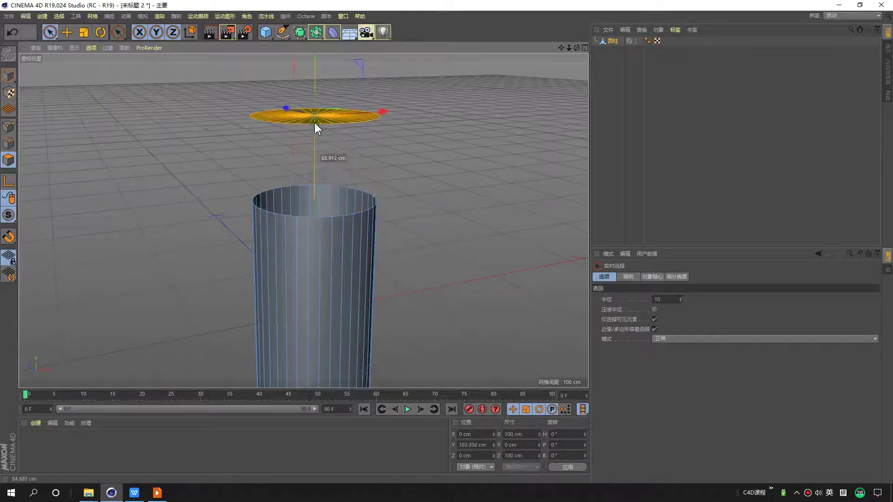
{"action": "scroll", "coordinate": [328, 163], "scroll_direction": "up", "scroll_amount": 2}
{"action": "left_click_drag", "start_coordinate": [328, 163], "coordinate": [319, 247], "text": "alt"}
{"action": "scroll", "coordinate": [305, 291], "scroll_direction": "up", "scroll_amount": 2}
{"action": "mouse_move", "coordinate": [305, 291]}
{"action": "left_mouse_down", "text": "alt"}
{"action": "mouse_move", "coordinate": [370, 259]}
{"action": "mouse_move", "coordinate": [317, 267]}
{"action": "left_mouse_up", "text": "alt"}
{"action": "left_click_drag", "start_coordinate": [418, 259], "coordinate": [374, 231], "text": "alt"}
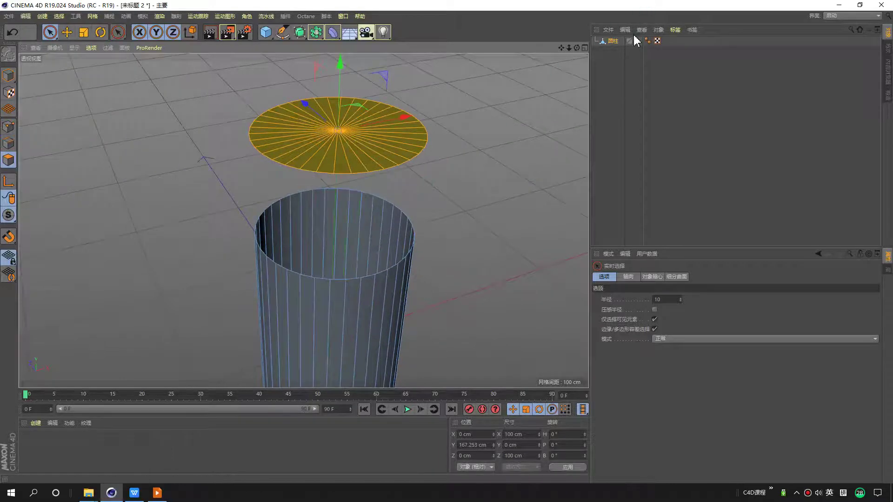
{"action": "left_click", "coordinate": [613, 42]}
{"action": "mouse_move", "coordinate": [323, 184]}
{"action": "left_mouse_down", "text": "alt"}
{"action": "mouse_move", "coordinate": [361, 250]}
{"action": "mouse_move", "coordinate": [381, 239]}
{"action": "mouse_move", "coordinate": [392, 153]}
{"action": "mouse_move", "coordinate": [372, 288]}
{"action": "mouse_move", "coordinate": [368, 168]}
{"action": "mouse_move", "coordinate": [352, 161]}
{"action": "mouse_move", "coordinate": [379, 131]}
{"action": "mouse_move", "coordinate": [399, 158]}
{"action": "mouse_move", "coordinate": [367, 225]}
{"action": "mouse_move", "coordinate": [405, 241]}
{"action": "mouse_move", "coordinate": [476, 236]}
{"action": "mouse_move", "coordinate": [408, 253]}
{"action": "mouse_move", "coordinate": [339, 179]}
{"action": "left_mouse_up", "text": "alt"}
Undo the cap movement so the top cap sits flush at Y 100 cm.
{"action": "left_click", "coordinate": [354, 250]}
{"action": "scroll", "coordinate": [341, 145], "scroll_direction": "up", "scroll_amount": 3}
{"action": "key", "text": "ctrl+z"}
{"action": "key", "text": "ctrl+z"}
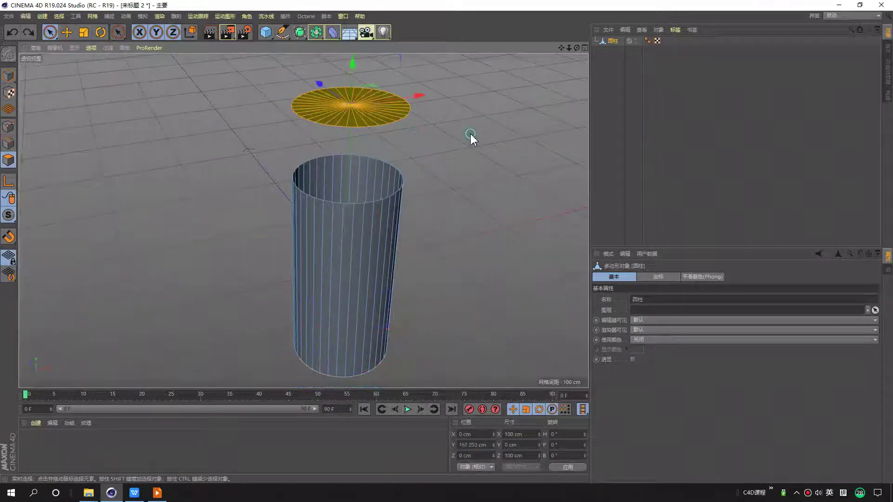
{"action": "key", "text": "ctrl+z"}
{"action": "left_click", "coordinate": [602, 91]}
Reselect the cylinder and enter point mode with the Move tool active.
{"action": "left_click", "coordinate": [607, 41]}
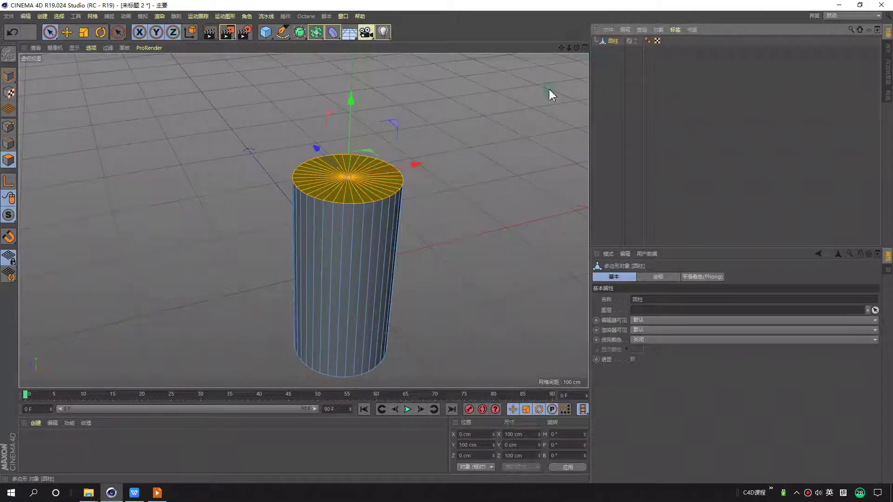
{"action": "scroll", "coordinate": [353, 194], "scroll_direction": "up", "scroll_amount": 3}
{"action": "scroll", "coordinate": [270, 217], "scroll_direction": "up", "scroll_amount": 3}
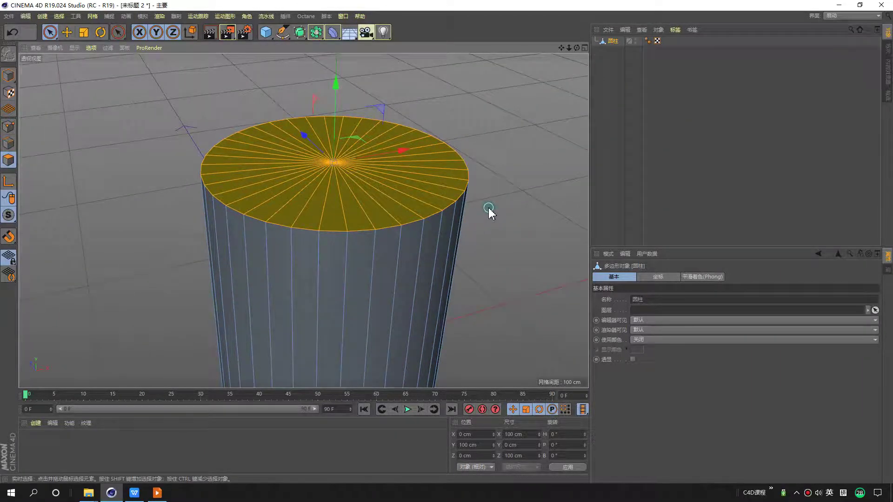
{"action": "left_click", "coordinate": [16, 128]}
{"action": "scroll", "coordinate": [235, 189], "scroll_direction": "up", "scroll_amount": 3}
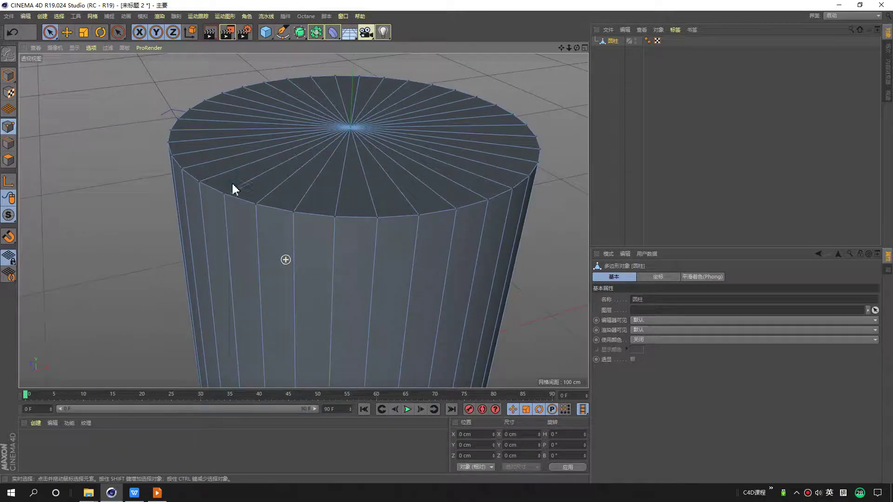
{"action": "scroll", "coordinate": [227, 200], "scroll_direction": "up", "scroll_amount": 3}
{"action": "scroll", "coordinate": [237, 202], "scroll_direction": "up", "scroll_amount": 2}
{"action": "scroll", "coordinate": [237, 202], "scroll_direction": "up", "scroll_amount": 2}
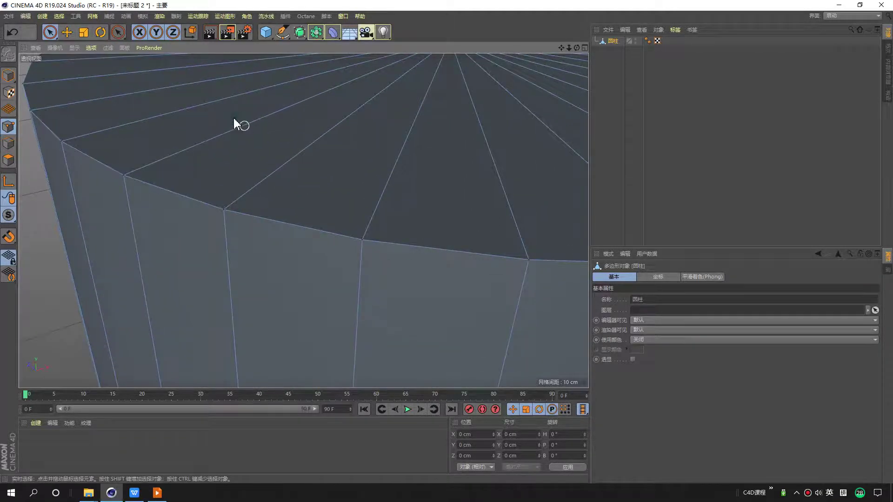
{"action": "left_click", "coordinate": [66, 32]}
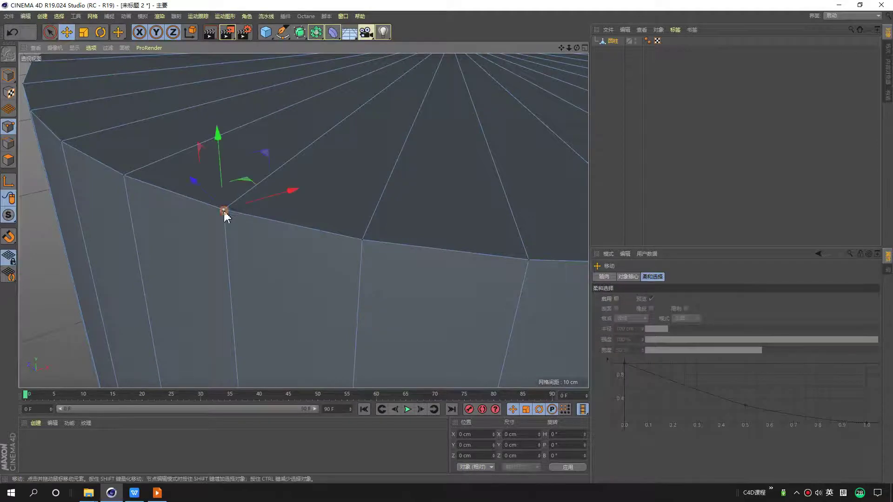
Lift a top-rim point about 3.5 cm, zoom to inspect, then undo.
{"action": "left_click_drag", "start_coordinate": [217, 139], "coordinate": [213, 84]}
{"action": "scroll", "coordinate": [257, 170], "scroll_direction": "up", "scroll_amount": 2}
{"action": "scroll", "coordinate": [237, 201], "scroll_direction": "up", "scroll_amount": 3}
{"action": "scroll", "coordinate": [224, 201], "scroll_direction": "down", "scroll_amount": 4}
{"action": "scroll", "coordinate": [224, 201], "scroll_direction": "up", "scroll_amount": 2}
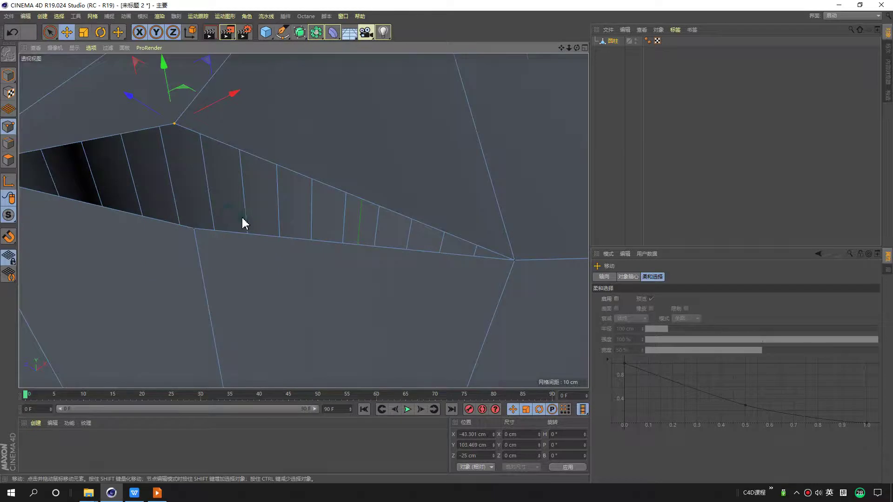
{"action": "scroll", "coordinate": [251, 218], "scroll_direction": "down", "scroll_amount": 3}
{"action": "scroll", "coordinate": [243, 219], "scroll_direction": "up", "scroll_amount": 2}
{"action": "scroll", "coordinate": [243, 218], "scroll_direction": "up", "scroll_amount": 1}
{"action": "key", "text": "ctrl+z"}
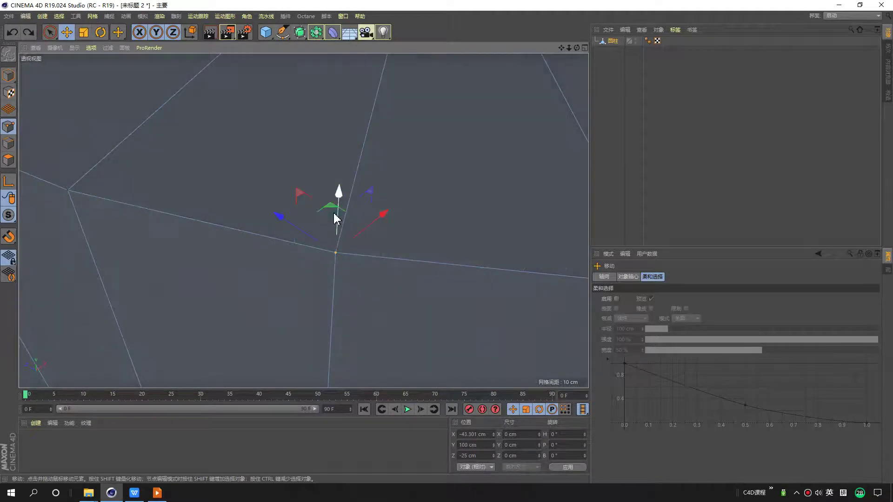
Lift the rim point again to reveal the cap-side gap, then undo to close it.
{"action": "left_click_drag", "start_coordinate": [336, 215], "coordinate": [338, 170]}
{"action": "scroll", "coordinate": [321, 236], "scroll_direction": "up", "scroll_amount": 2}
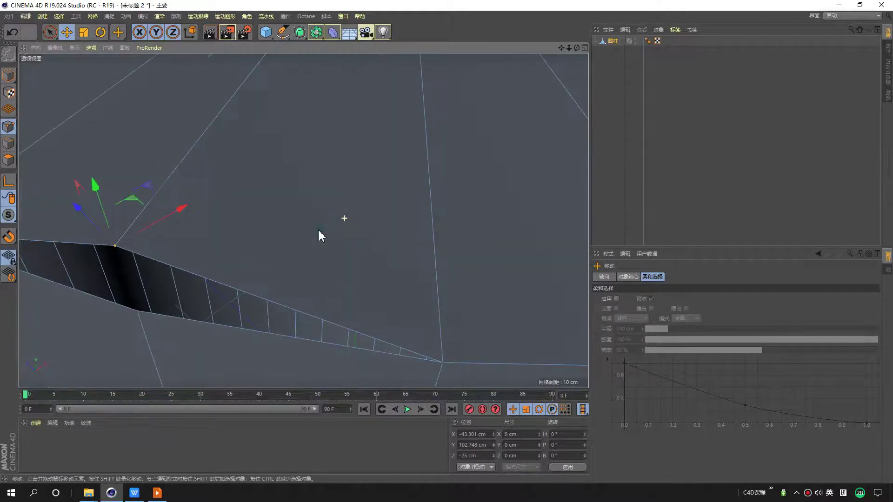
{"action": "scroll", "coordinate": [205, 263], "scroll_direction": "up", "scroll_amount": 3}
{"action": "scroll", "coordinate": [230, 245], "scroll_direction": "down", "scroll_amount": 3}
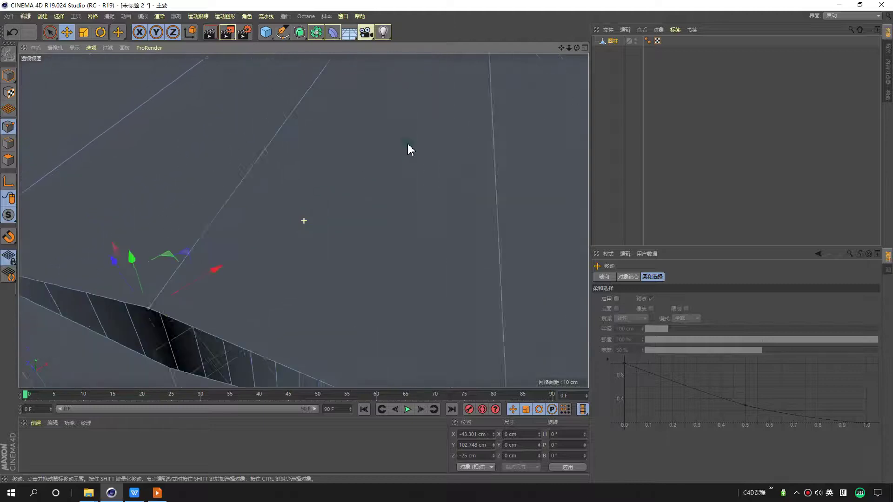
{"action": "scroll", "coordinate": [480, 111], "scroll_direction": "down", "scroll_amount": 2}
{"action": "scroll", "coordinate": [315, 310], "scroll_direction": "down", "scroll_amount": 2}
{"action": "key", "text": "ctrl+z"}
{"action": "scroll", "coordinate": [279, 295], "scroll_direction": "down", "scroll_amount": 2}
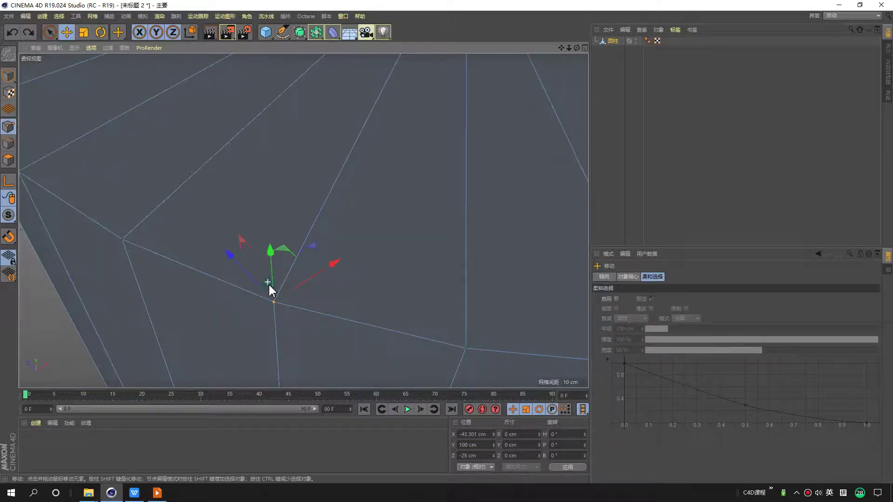
{"action": "scroll", "coordinate": [269, 289], "scroll_direction": "down", "scroll_amount": 3}
{"action": "scroll", "coordinate": [272, 290], "scroll_direction": "down", "scroll_amount": 2}
{"action": "scroll", "coordinate": [275, 290], "scroll_direction": "down", "scroll_amount": 3}
{"action": "scroll", "coordinate": [315, 232], "scroll_direction": "down", "scroll_amount": 3}
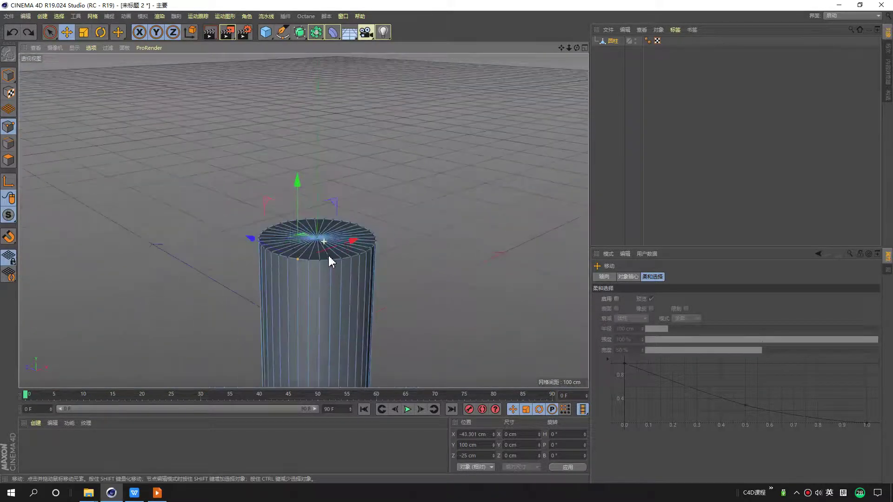
{"action": "scroll", "coordinate": [329, 242], "scroll_direction": "down", "scroll_amount": 2}
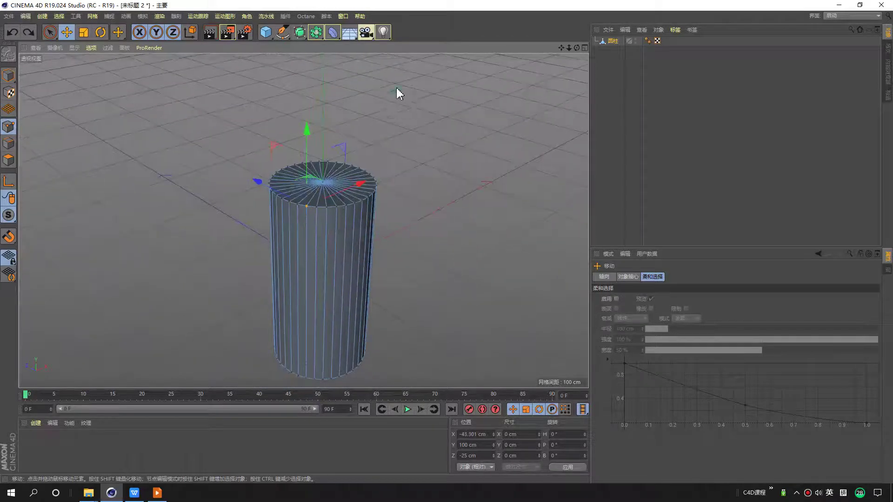
Make the new cylinder editable and run Optimize to weld duplicate points.
{"action": "key", "text": "c"}
{"action": "right_click", "coordinate": [378, 85]}
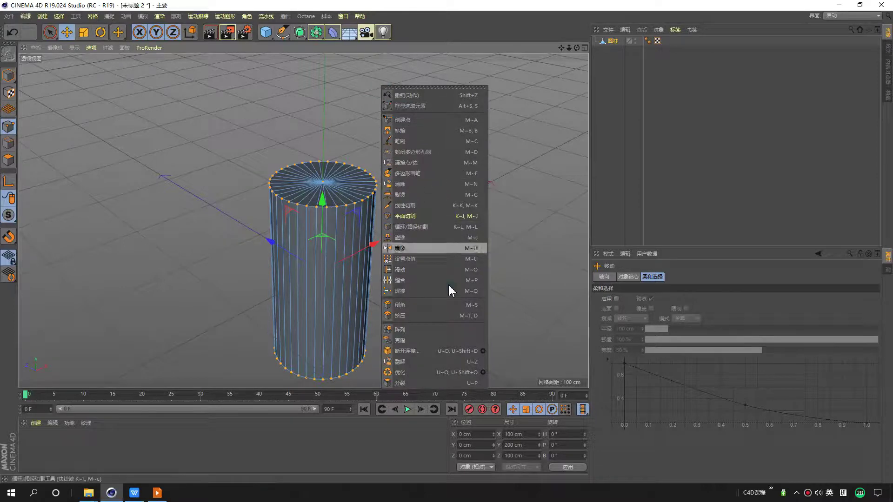
{"action": "left_click", "coordinate": [406, 372]}
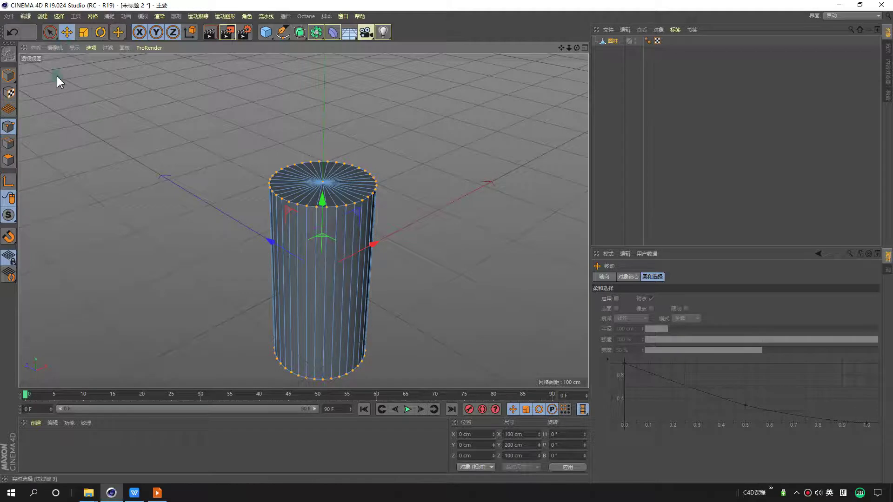
Live-select all top cap polygons and raise the cap upward.
{"action": "left_click", "coordinate": [8, 160]}
{"action": "left_click", "coordinate": [50, 32]}
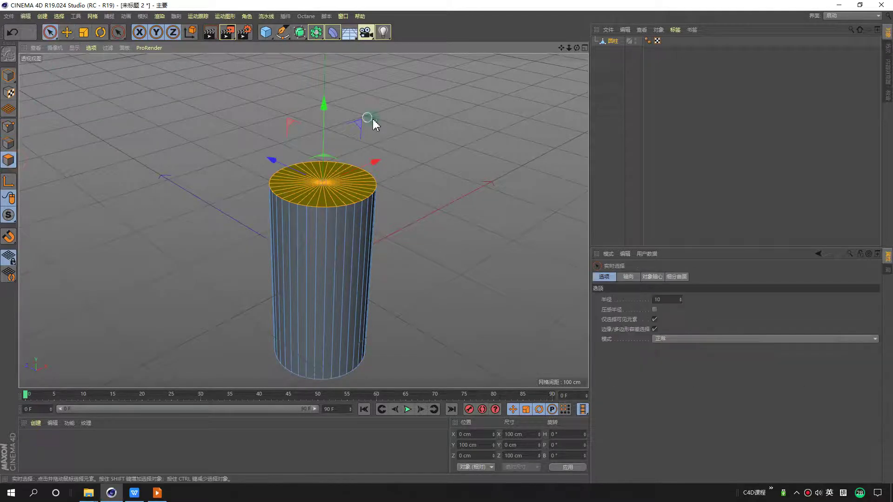
{"action": "left_click", "coordinate": [373, 121]}
{"action": "mouse_move", "coordinate": [306, 186]}
{"action": "left_mouse_down"}
{"action": "mouse_move", "coordinate": [349, 180]}
{"action": "mouse_move", "coordinate": [336, 147]}
{"action": "left_mouse_up"}
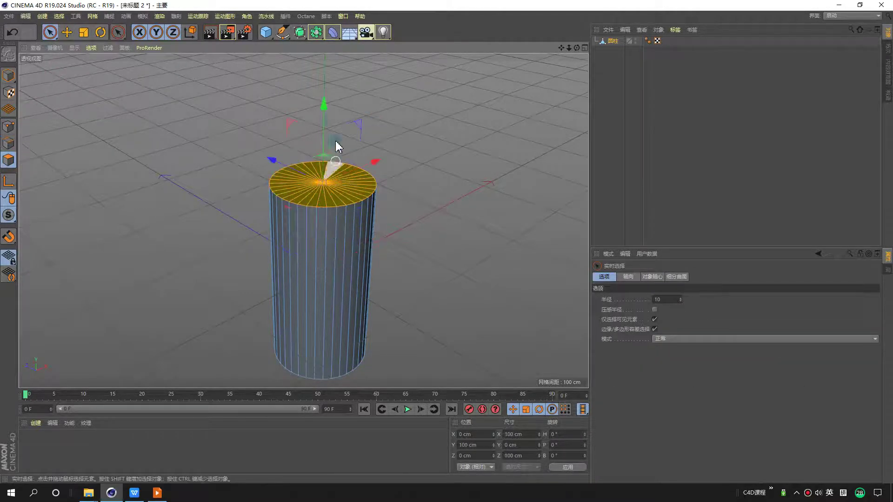
{"action": "left_click_drag", "start_coordinate": [324, 113], "coordinate": [325, 139]}
{"action": "scroll", "coordinate": [294, 186], "scroll_direction": "up", "scroll_amount": 5}
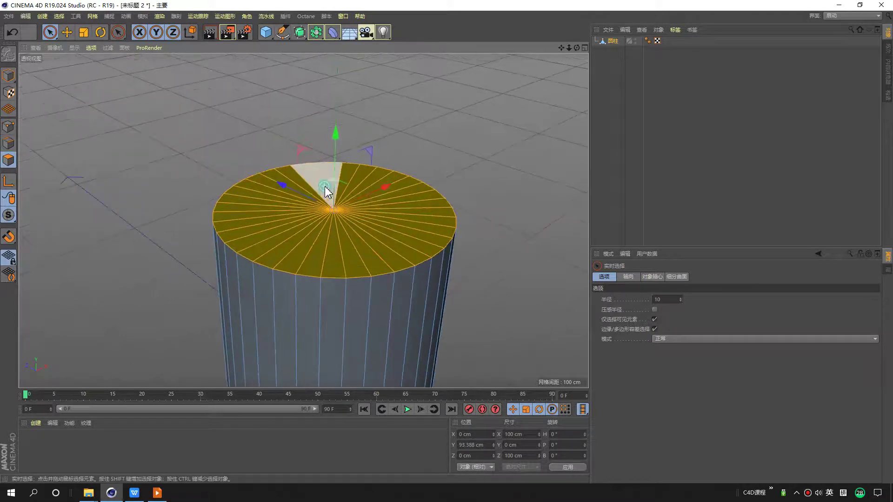
In point mode, lift a single rim point of the cap slightly upward.
{"action": "left_click", "coordinate": [8, 126]}
{"action": "left_click", "coordinate": [67, 32]}
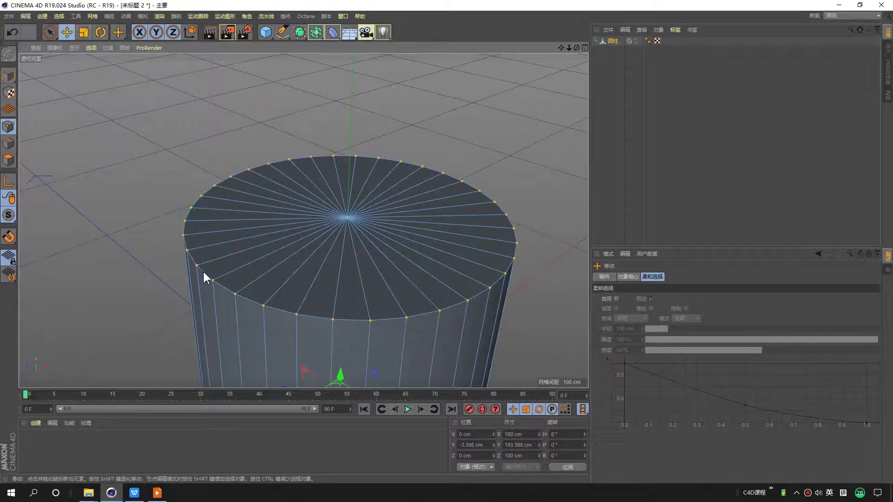
{"action": "left_click", "coordinate": [198, 260]}
{"action": "left_click_drag", "start_coordinate": [190, 193], "coordinate": [203, 175]}
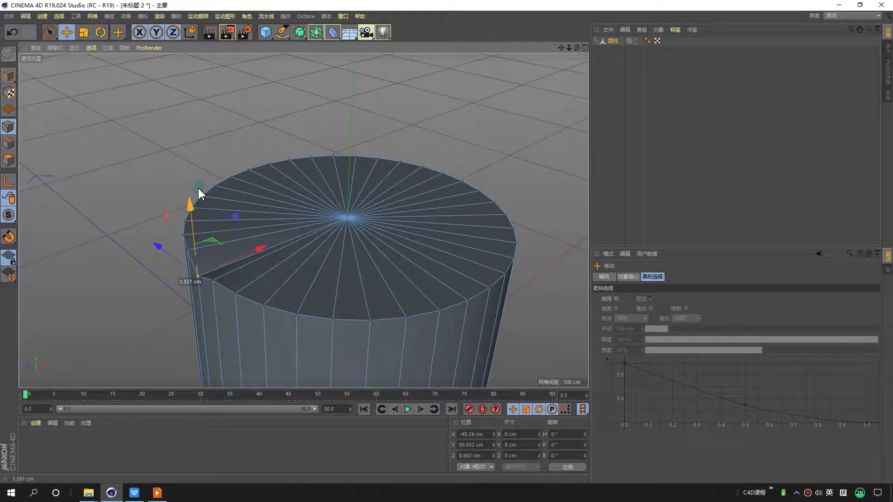
{"action": "scroll", "coordinate": [312, 149], "scroll_direction": "down", "scroll_amount": 2}
{"action": "scroll", "coordinate": [322, 143], "scroll_direction": "down", "scroll_amount": 2}
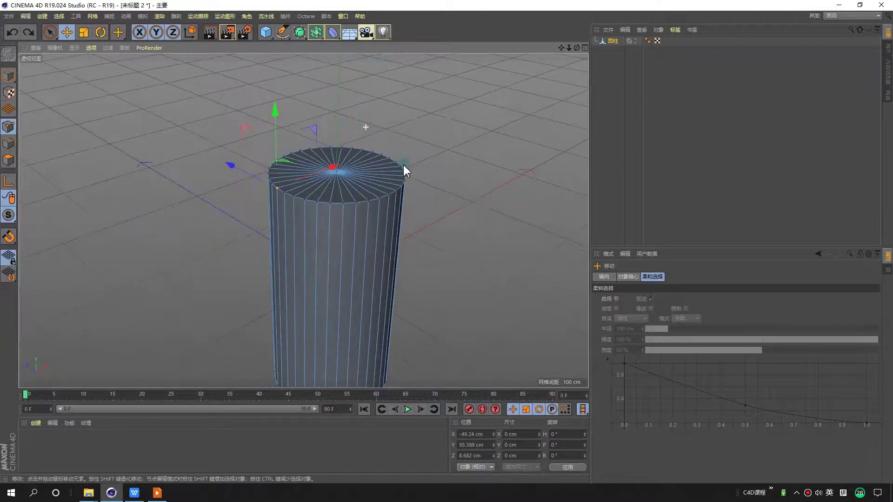
{"action": "scroll", "coordinate": [404, 164], "scroll_direction": "down", "scroll_amount": 1}
{"action": "left_click_drag", "start_coordinate": [390, 147], "coordinate": [404, 139], "text": "alt"}
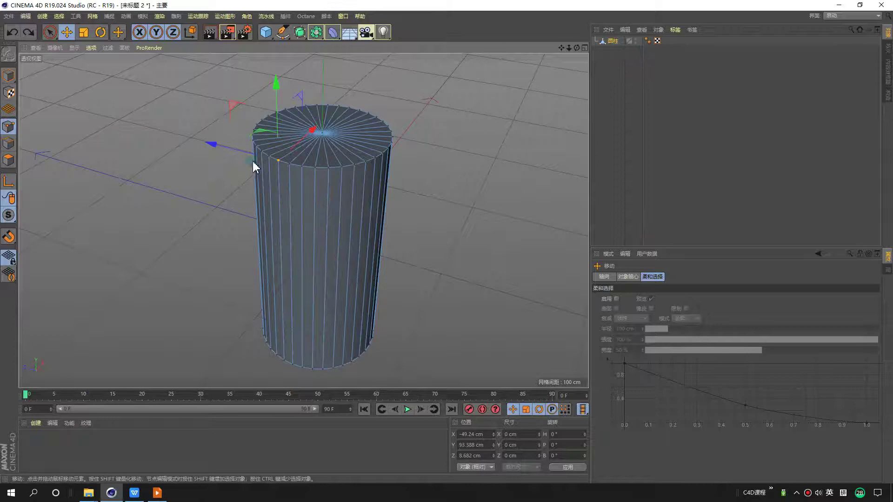
Lower the top cap back down, then select all the cylinder's points.
{"action": "left_click", "coordinate": [8, 159]}
{"action": "left_click_drag", "start_coordinate": [323, 59], "coordinate": [325, 79]}
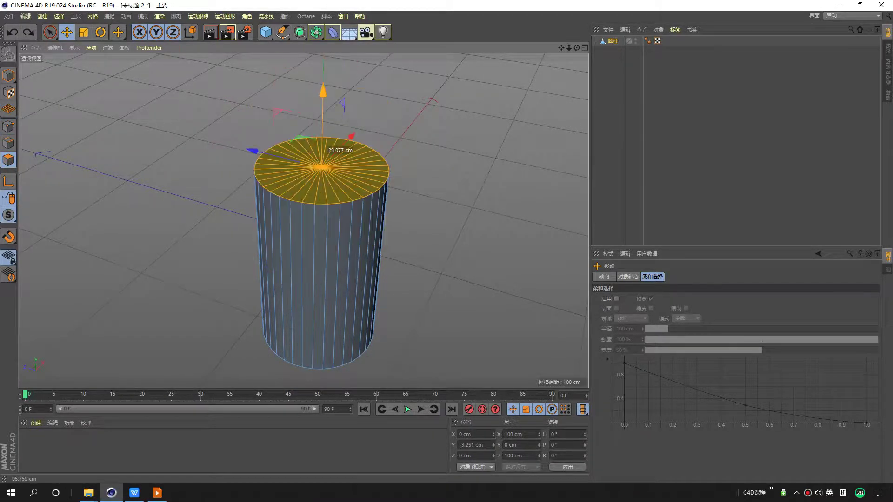
{"action": "key", "text": "Return"}
{"action": "right_click", "coordinate": [353, 125]}
{"action": "key", "text": "Escape"}
{"action": "key", "text": "ctrl+a"}
{"action": "right_click", "coordinate": [365, 103]}
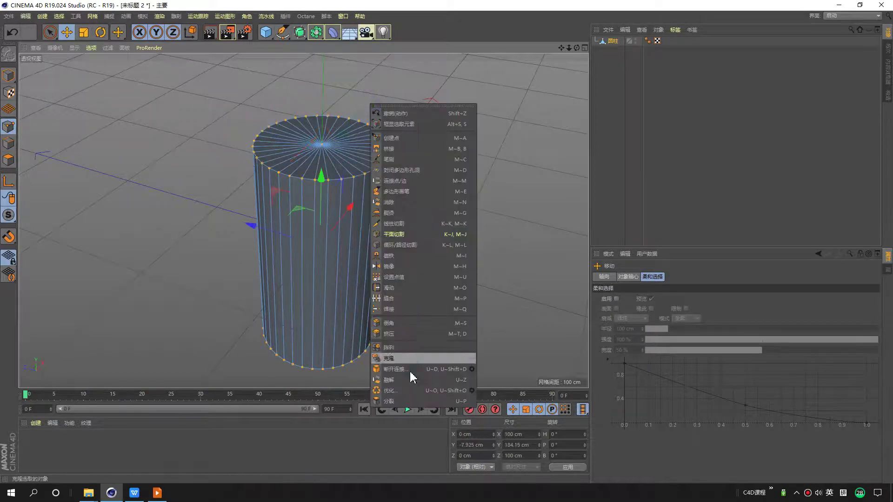
{"action": "left_click", "coordinate": [170, 189]}
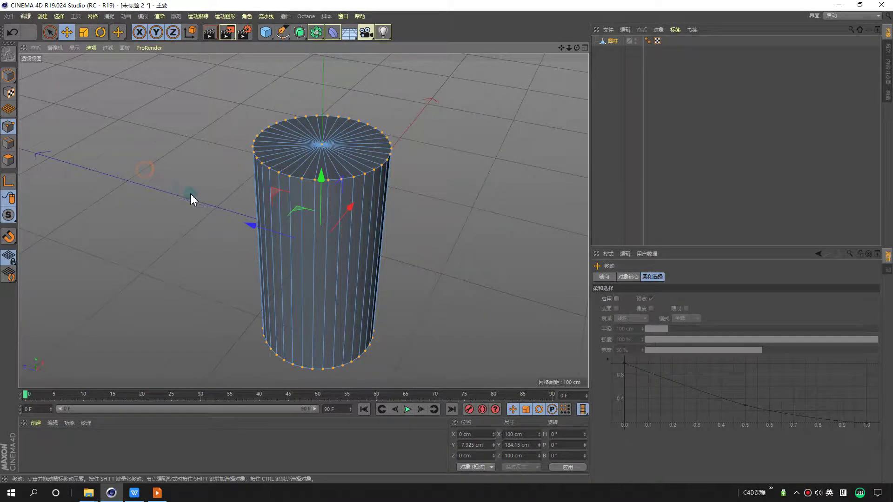
Reselect the cylinder object in the Object Manager and clear the point selection.
{"action": "scroll", "coordinate": [193, 195], "scroll_direction": "down", "scroll_amount": 2}
{"action": "mouse_move", "coordinate": [305, 173]}
{"action": "left_mouse_down", "text": "alt"}
{"action": "mouse_move", "coordinate": [261, 182]}
{"action": "mouse_move", "coordinate": [327, 199]}
{"action": "mouse_move", "coordinate": [310, 205]}
{"action": "mouse_move", "coordinate": [326, 195]}
{"action": "left_mouse_up", "text": "alt"}
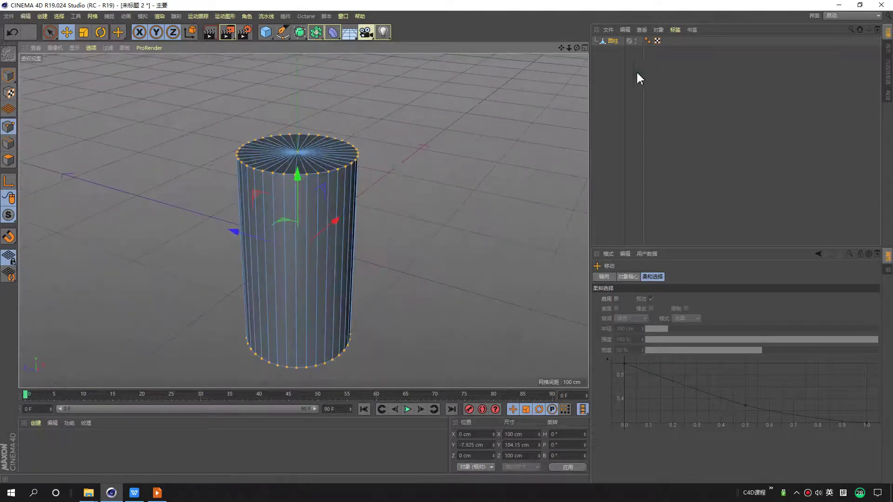
{"action": "left_click", "coordinate": [611, 44]}
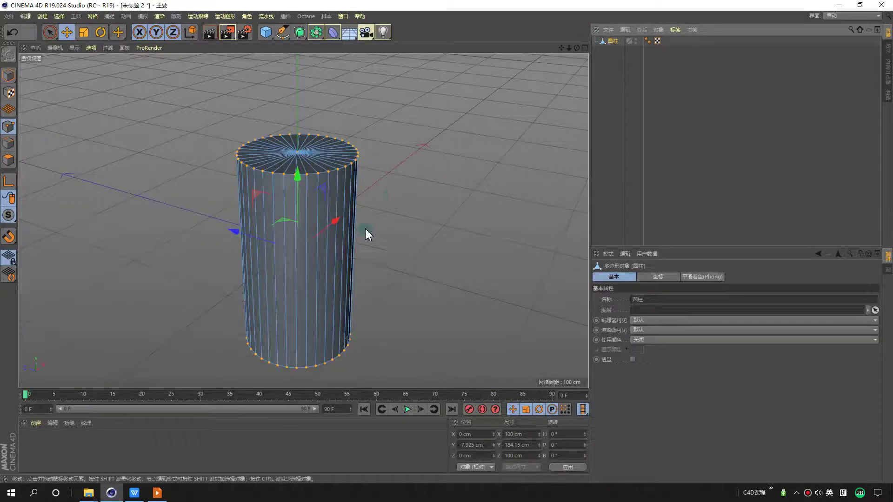
{"action": "left_click", "coordinate": [615, 51]}
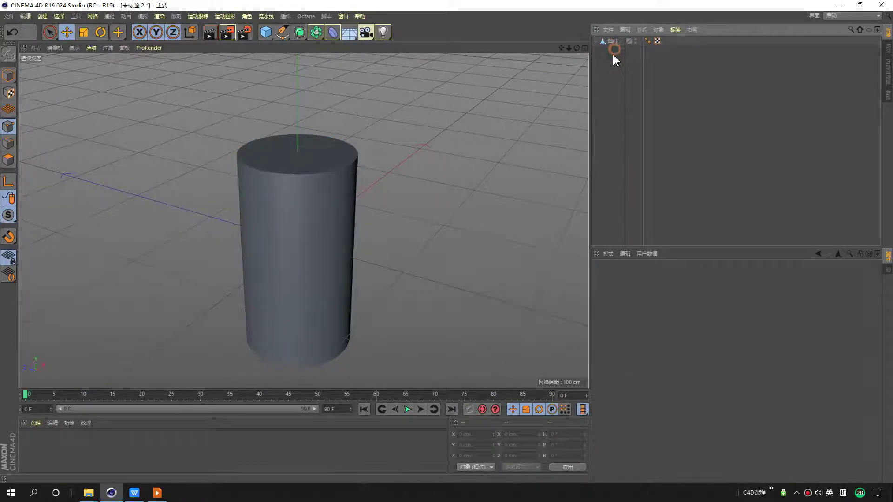
{"action": "left_click", "coordinate": [607, 87]}
{"action": "left_click_drag", "start_coordinate": [607, 36], "coordinate": [607, 45]}
{"action": "right_click", "coordinate": [609, 47]}
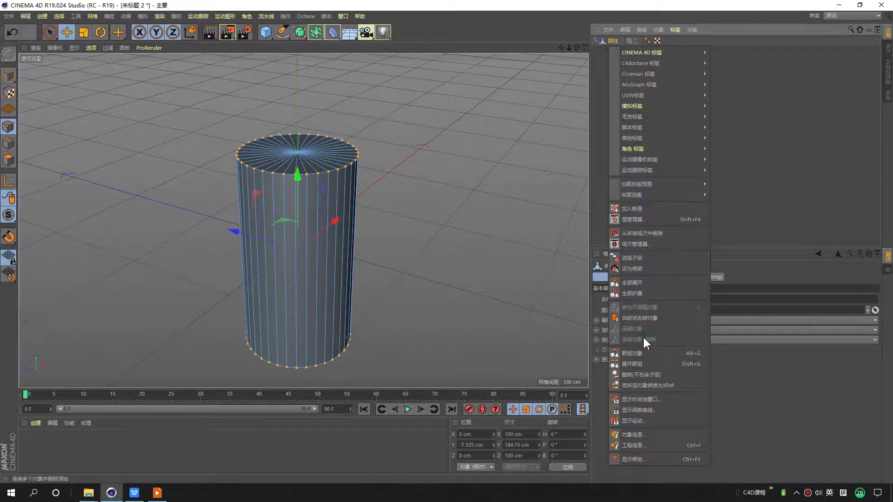
{"action": "left_click", "coordinate": [644, 332]}
{"action": "left_click_drag", "start_coordinate": [335, 179], "coordinate": [279, 176], "text": "alt"}
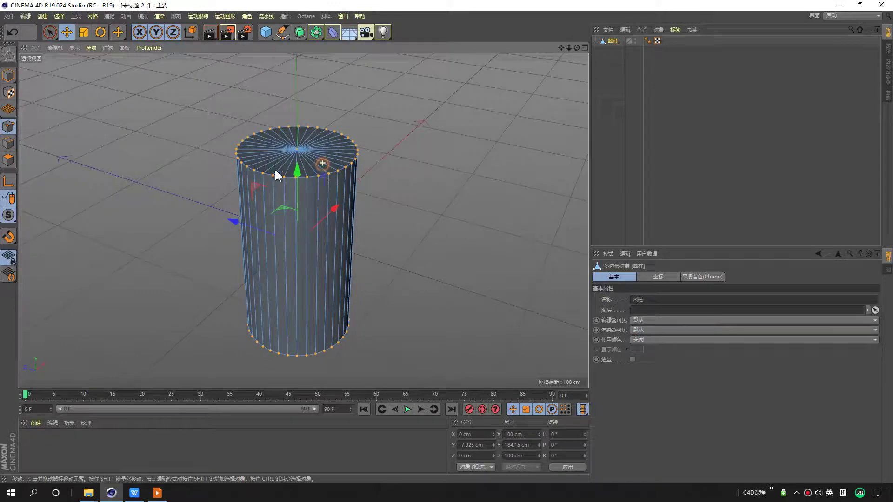
{"action": "left_click", "coordinate": [505, 111]}
Delete the cylinder and add a Star spline and an Arc spline to the scene.
{"action": "key", "text": "Delete"}
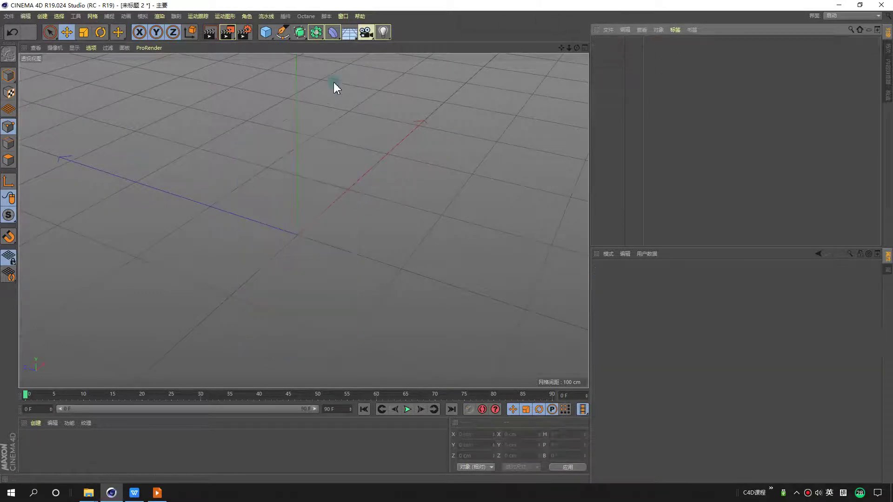
{"action": "left_click", "coordinate": [268, 37]}
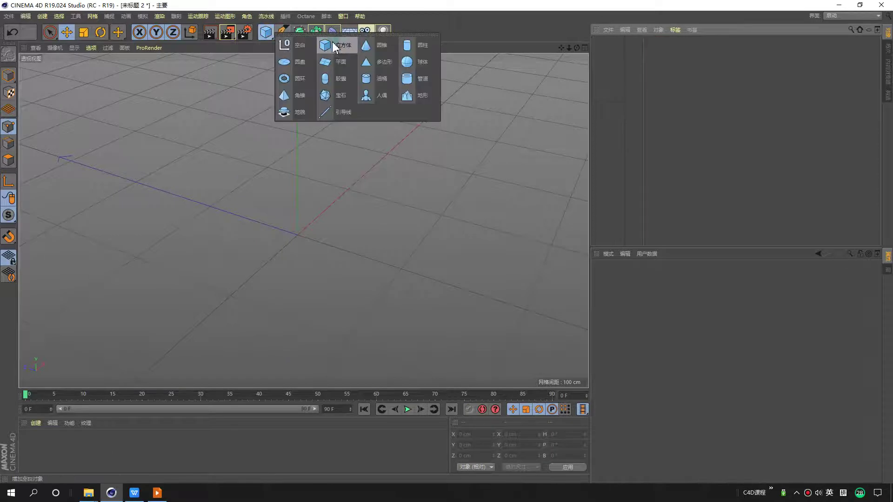
{"action": "left_click", "coordinate": [284, 31]}
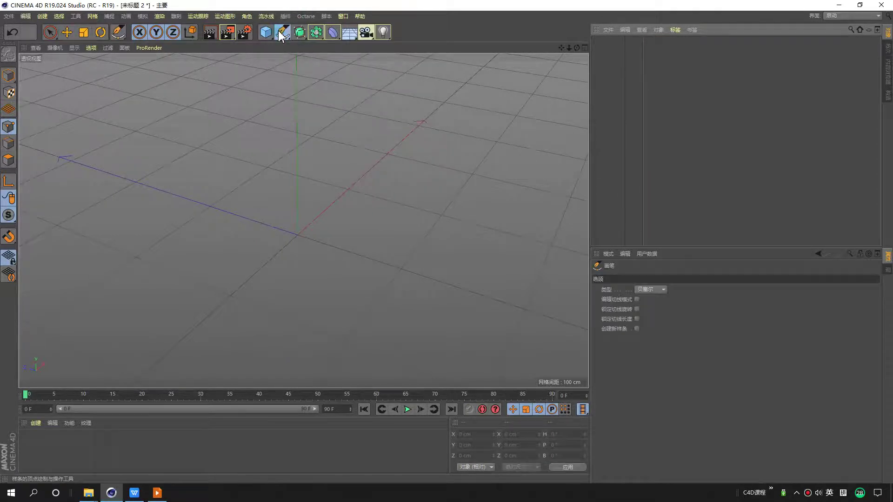
{"action": "left_click", "coordinate": [282, 32]}
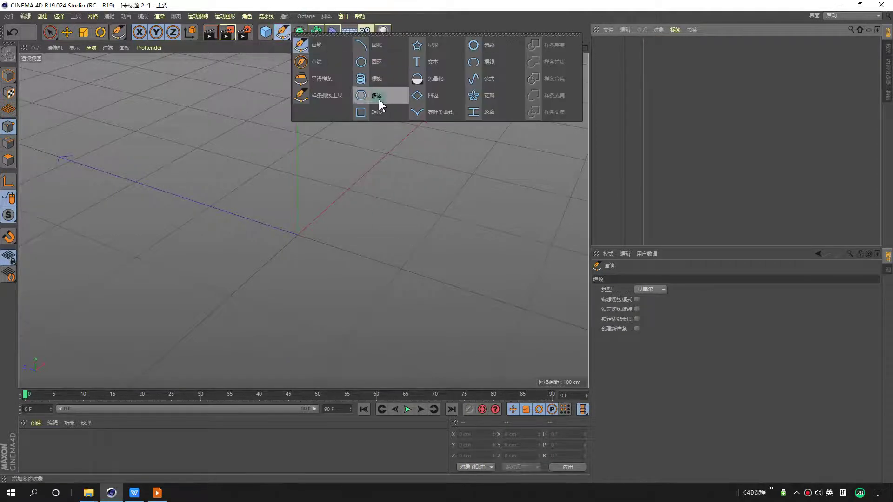
{"action": "left_click", "coordinate": [435, 53]}
{"action": "mouse_move", "coordinate": [289, 193]}
{"action": "left_mouse_down", "text": "alt"}
{"action": "mouse_move", "coordinate": [280, 231]}
{"action": "mouse_move", "coordinate": [310, 240]}
{"action": "mouse_move", "coordinate": [337, 230]}
{"action": "mouse_move", "coordinate": [292, 189]}
{"action": "left_mouse_up", "text": "alt"}
{"action": "left_click", "coordinate": [283, 32]}
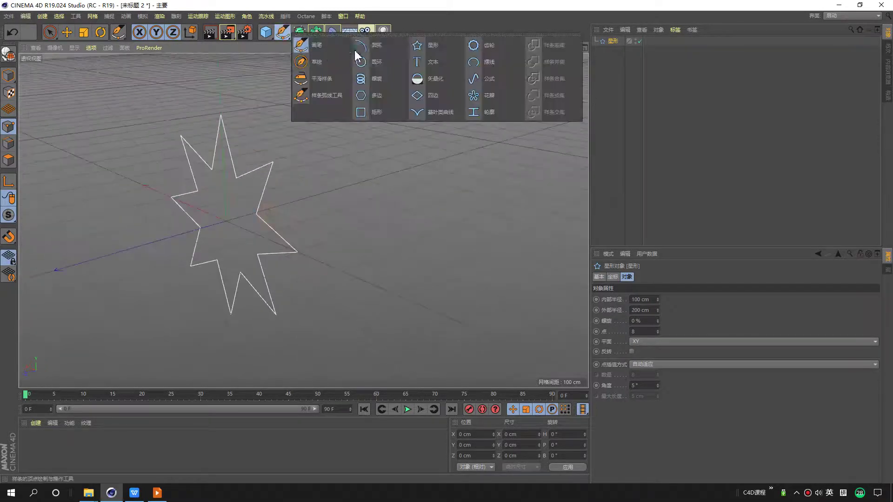
{"action": "left_click", "coordinate": [375, 44]}
{"action": "mouse_move", "coordinate": [315, 222]}
{"action": "left_mouse_down", "text": "alt"}
{"action": "mouse_move", "coordinate": [239, 200]}
{"action": "mouse_move", "coordinate": [294, 159]}
{"action": "mouse_move", "coordinate": [481, 194]}
{"action": "mouse_move", "coordinate": [511, 158]}
{"action": "left_mouse_up", "text": "alt"}
Scale the Star spline down to a smaller size.
{"action": "left_click", "coordinate": [615, 49]}
{"action": "key", "text": "t"}
{"action": "mouse_move", "coordinate": [558, 97]}
{"action": "left_mouse_down"}
{"action": "mouse_move", "coordinate": [247, 173]}
{"action": "mouse_move", "coordinate": [472, 119]}
{"action": "left_mouse_up"}
{"action": "left_click", "coordinate": [613, 64]}
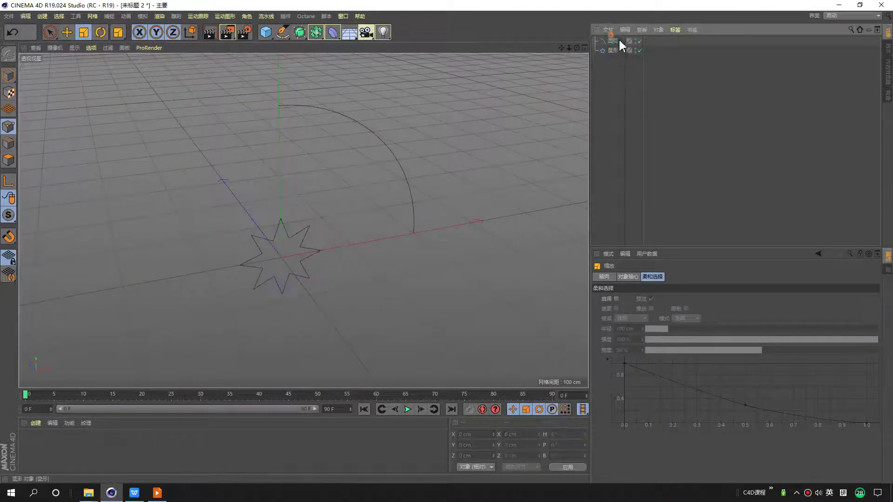
Add a Sweep generator and nest the Star and then the Arc inside it.
{"action": "left_click_drag", "start_coordinate": [614, 41], "coordinate": [613, 53]}
{"action": "left_click", "coordinate": [613, 41], "text": "ctrl"}
{"action": "left_click_drag", "start_coordinate": [315, 31], "coordinate": [348, 48]}
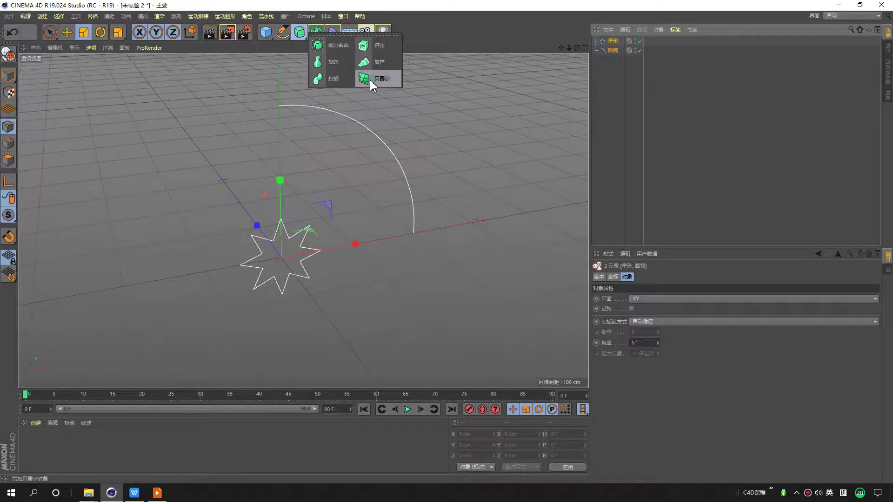
{"action": "left_click", "coordinate": [344, 80]}
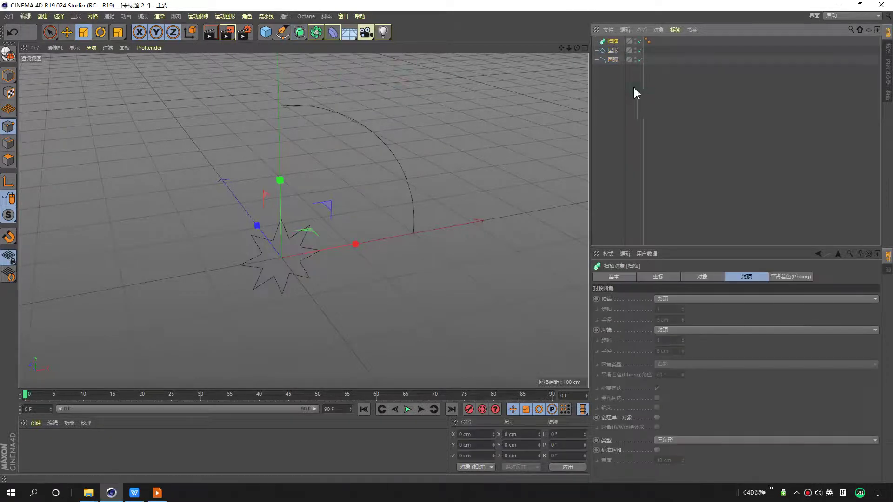
{"action": "left_click_drag", "start_coordinate": [618, 60], "coordinate": [613, 40]}
Convert the Sweep into an editable polygon object named 扫描.
{"action": "left_click", "coordinate": [615, 79]}
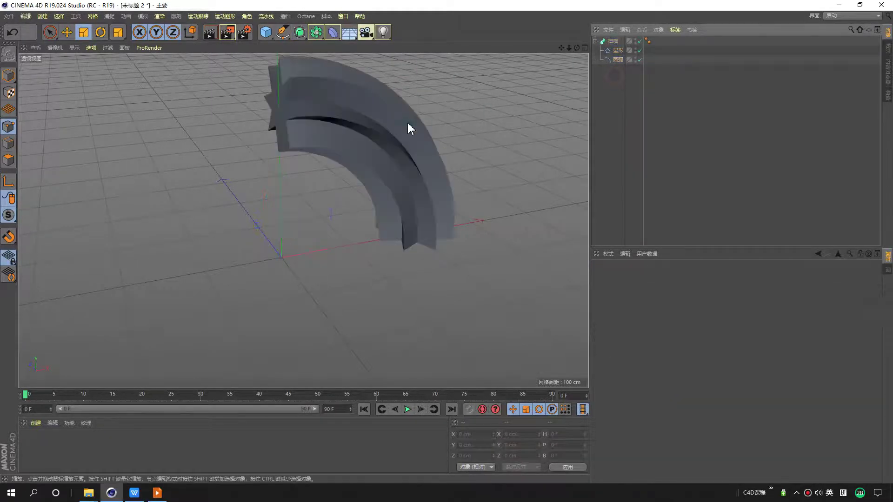
{"action": "scroll", "coordinate": [394, 168], "scroll_direction": "up", "scroll_amount": 3}
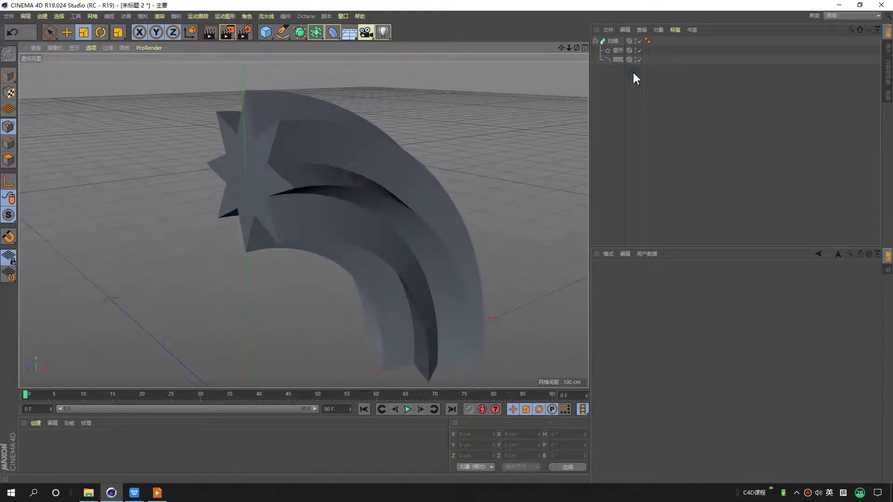
{"action": "left_click", "coordinate": [613, 41]}
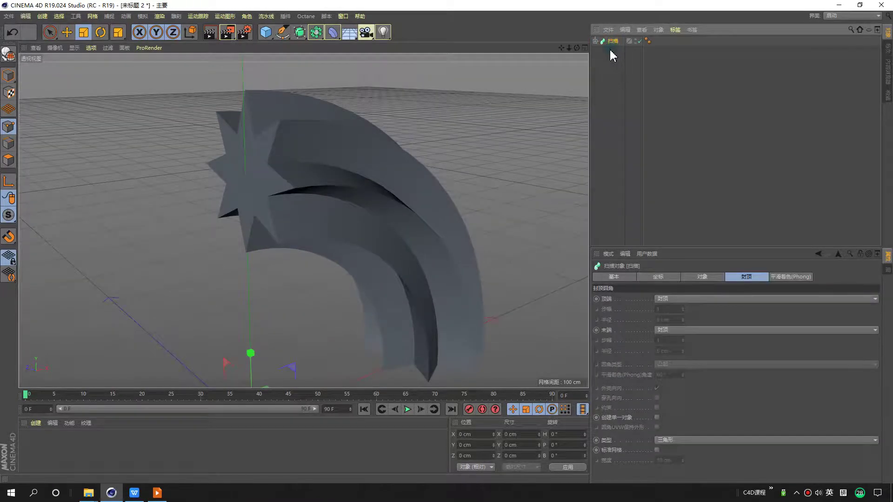
{"action": "scroll", "coordinate": [379, 178], "scroll_direction": "down", "scroll_amount": 2}
{"action": "scroll", "coordinate": [384, 180], "scroll_direction": "down", "scroll_amount": 2}
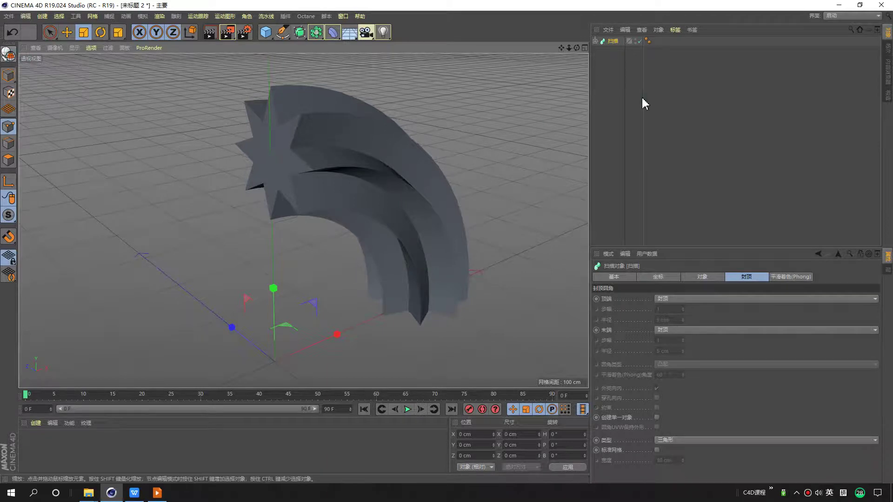
{"action": "key", "text": "c"}
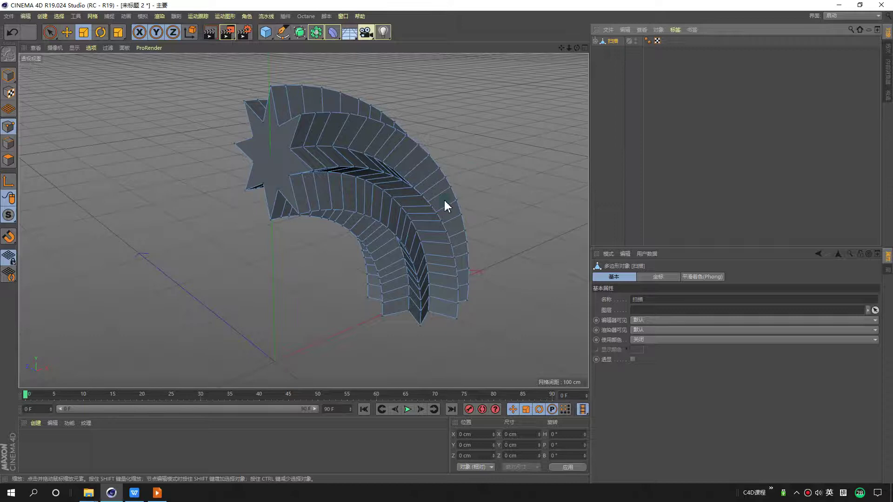
Expand 扫描 in the Object Manager to list its two 封顶 cap children.
{"action": "scroll", "coordinate": [459, 172], "scroll_direction": "up", "scroll_amount": 3}
{"action": "scroll", "coordinate": [428, 173], "scroll_direction": "up", "scroll_amount": 3}
{"action": "scroll", "coordinate": [400, 175], "scroll_direction": "down", "scroll_amount": 3}
{"action": "mouse_move", "coordinate": [490, 163]}
{"action": "left_mouse_down", "text": "alt"}
{"action": "mouse_move", "coordinate": [327, 201]}
{"action": "mouse_move", "coordinate": [393, 206]}
{"action": "mouse_move", "coordinate": [363, 193]}
{"action": "left_mouse_up", "text": "alt"}
{"action": "scroll", "coordinate": [363, 192], "scroll_direction": "up", "scroll_amount": 2}
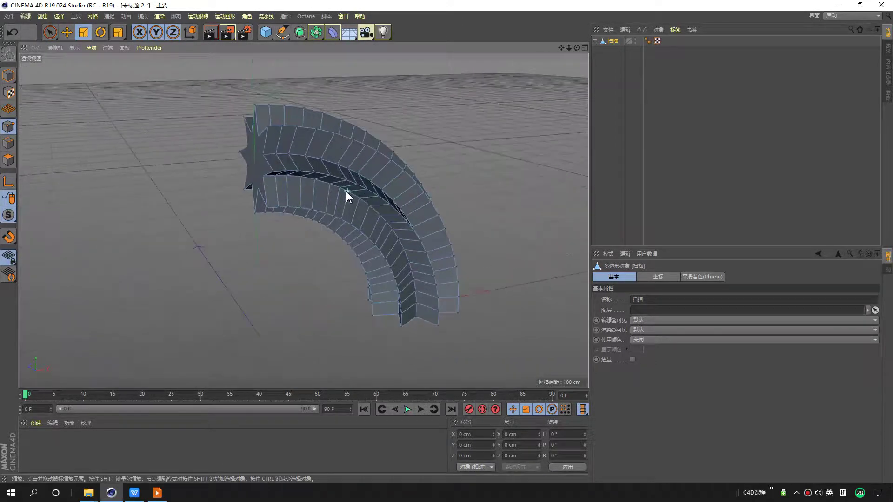
{"action": "scroll", "coordinate": [349, 193], "scroll_direction": "up", "scroll_amount": 2}
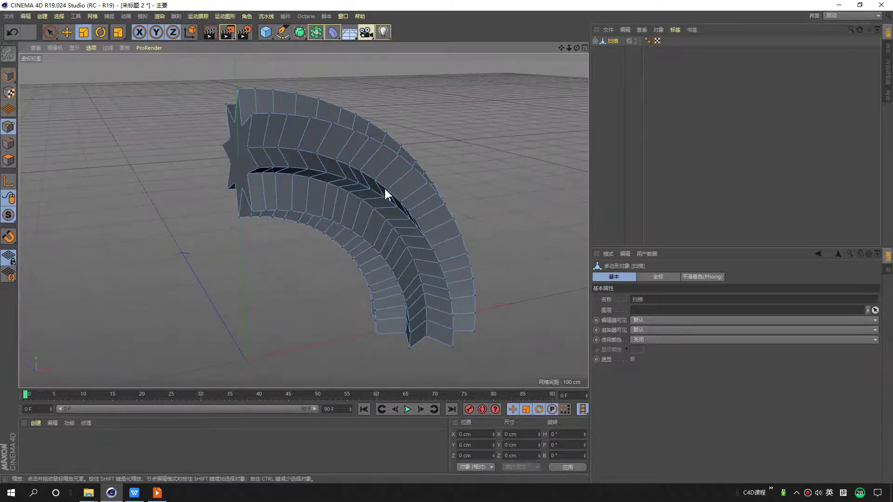
{"action": "left_click", "coordinate": [595, 41]}
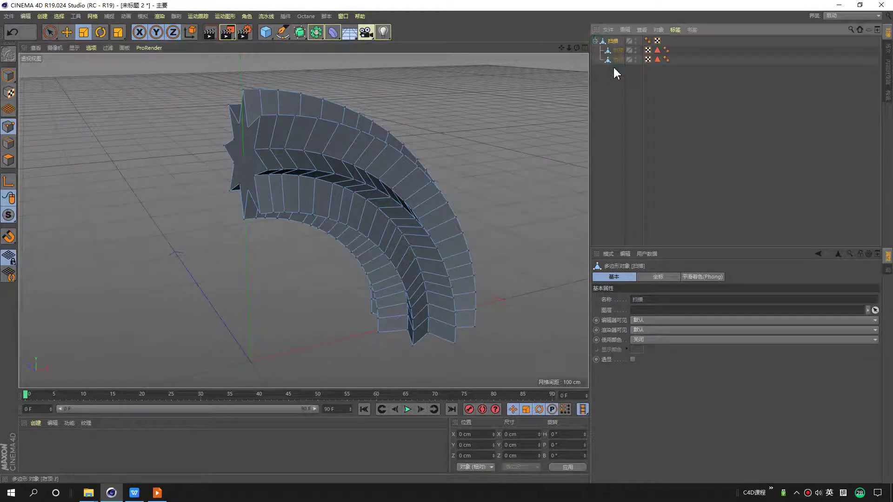
{"action": "left_click_drag", "start_coordinate": [462, 115], "coordinate": [462, 120], "text": "alt"}
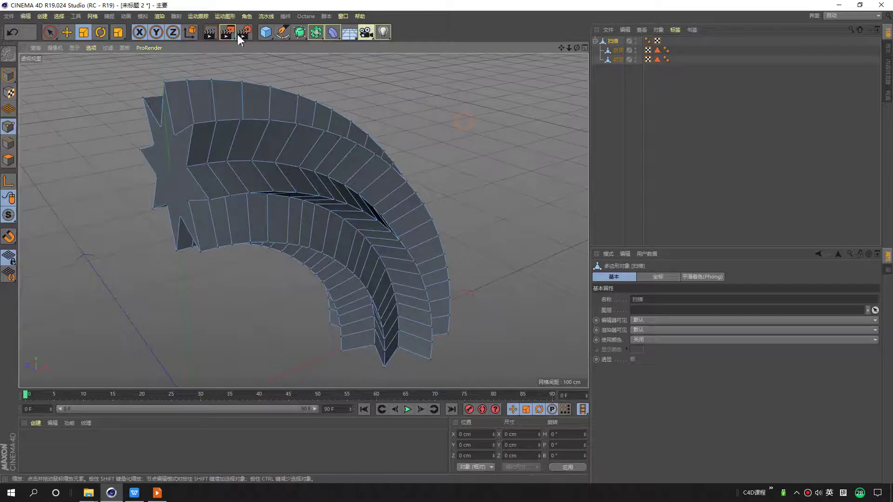
Pull cap 封顶 2 off the sweep to show it is separate, then undo the move.
{"action": "left_click", "coordinate": [67, 32]}
{"action": "left_click", "coordinate": [614, 60]}
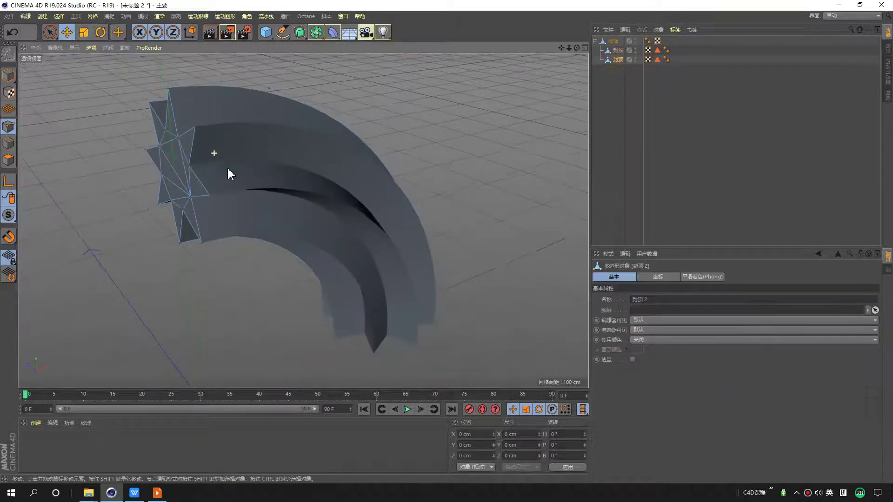
{"action": "left_click_drag", "start_coordinate": [227, 167], "coordinate": [278, 176], "text": "alt"}
{"action": "left_click", "coordinate": [10, 78]}
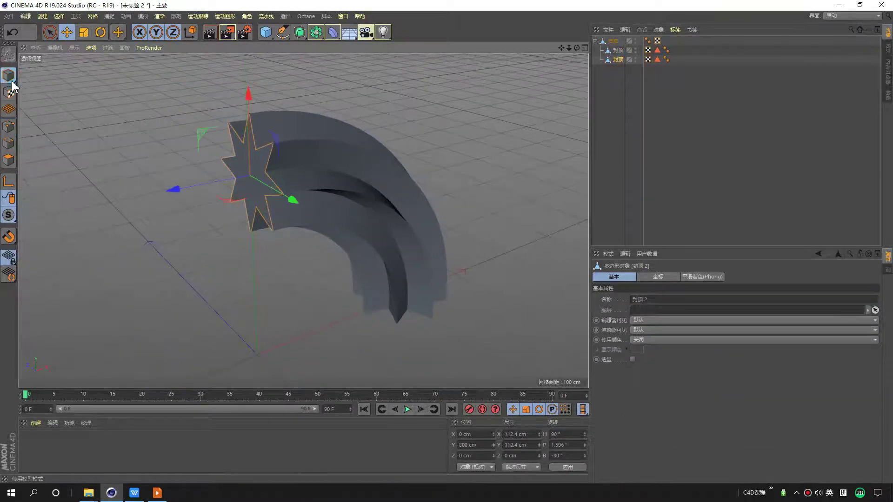
{"action": "left_click_drag", "start_coordinate": [174, 189], "coordinate": [29, 217]}
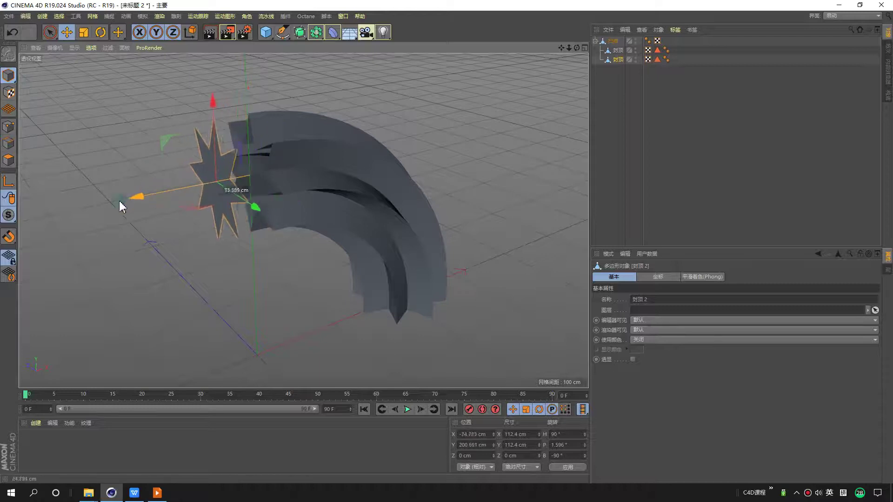
{"action": "mouse_move", "coordinate": [404, 128]}
{"action": "left_mouse_down", "text": "alt"}
{"action": "mouse_move", "coordinate": [300, 167]}
{"action": "mouse_move", "coordinate": [425, 180]}
{"action": "mouse_move", "coordinate": [453, 172]}
{"action": "mouse_move", "coordinate": [436, 177]}
{"action": "mouse_move", "coordinate": [186, 139]}
{"action": "mouse_move", "coordinate": [235, 149]}
{"action": "left_mouse_up", "text": "alt"}
{"action": "key", "text": "ctrl+z"}
Switch to Points mode and select the sweep together with both caps.
{"action": "left_click", "coordinate": [9, 127]}
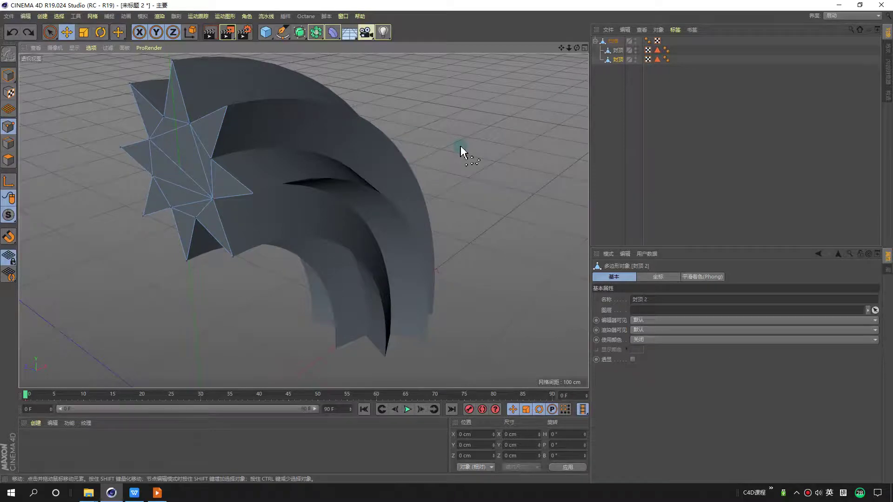
{"action": "mouse_move", "coordinate": [434, 144]}
{"action": "left_mouse_down", "text": "alt"}
{"action": "mouse_move", "coordinate": [403, 173]}
{"action": "mouse_move", "coordinate": [376, 174]}
{"action": "mouse_move", "coordinate": [157, 62]}
{"action": "left_mouse_up", "text": "alt"}
{"action": "left_click", "coordinate": [618, 59]}
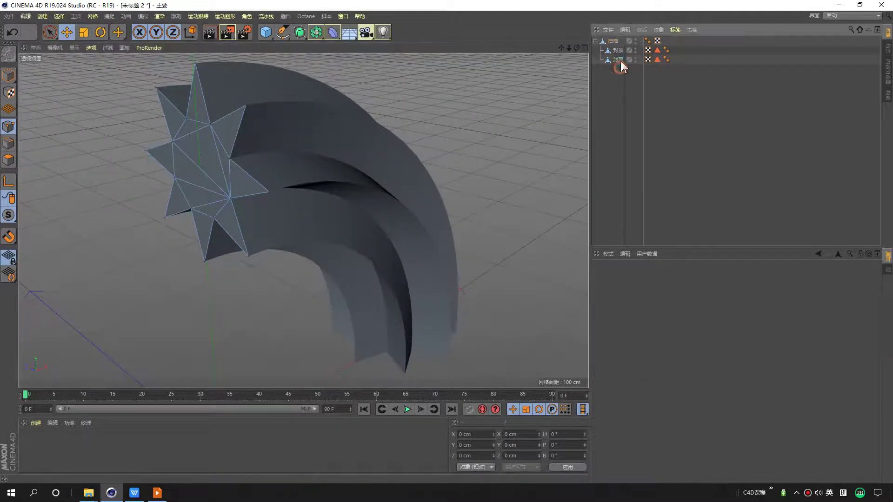
{"action": "left_click", "coordinate": [613, 41], "text": "shift"}
Merge the sweep and both caps into one object 扫描 1 with Connect Objects + Delete.
{"action": "right_click", "coordinate": [614, 43]}
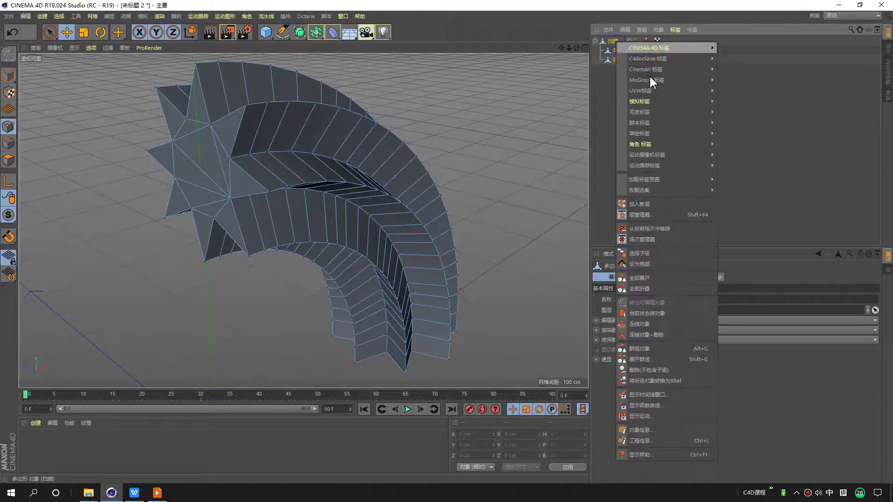
{"action": "left_click", "coordinate": [649, 335]}
{"action": "left_click", "coordinate": [559, 116]}
{"action": "left_click", "coordinate": [384, 125]}
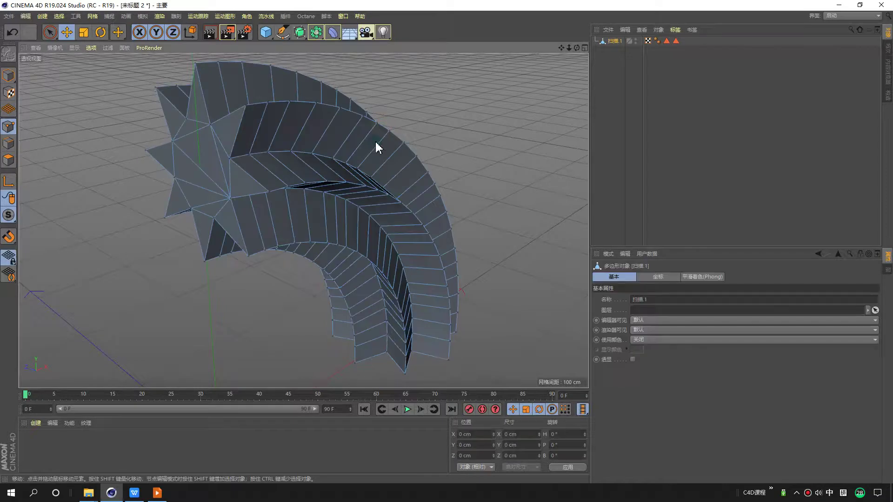
Run Optimize on 扫描 1 to weld its overlapping points.
{"action": "right_click", "coordinate": [433, 74]}
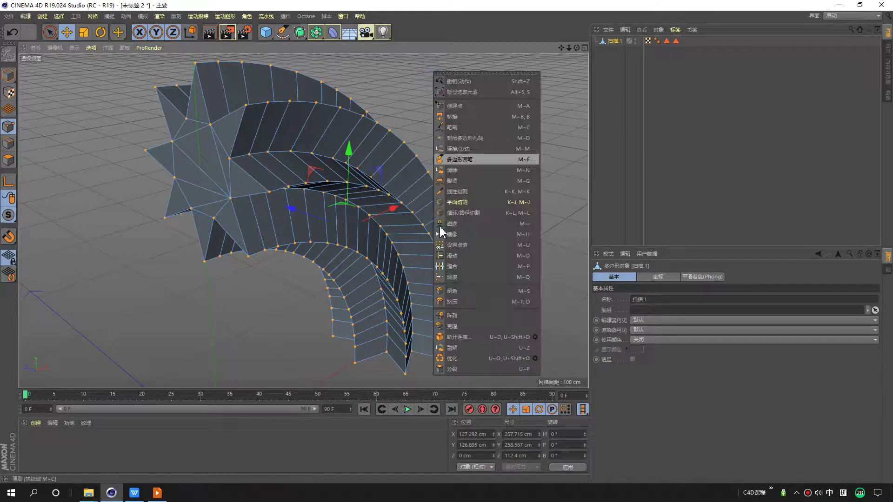
{"action": "left_click", "coordinate": [449, 362]}
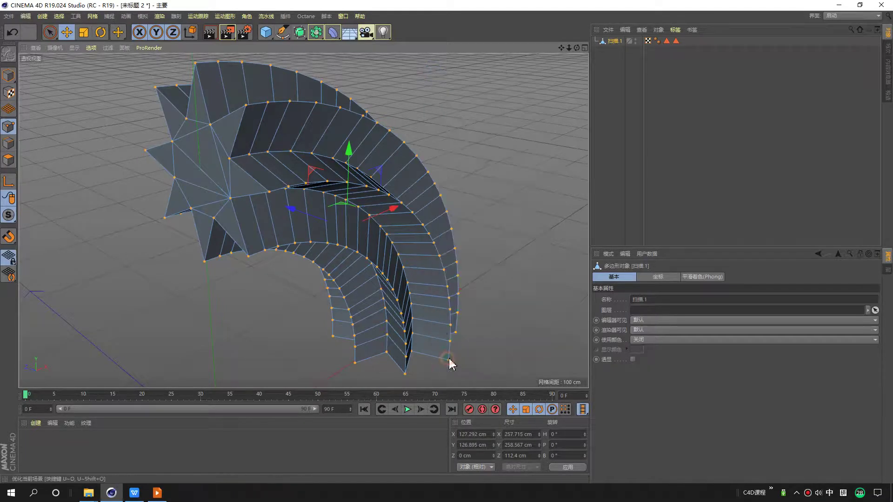
{"action": "left_click", "coordinate": [67, 31]}
{"action": "mouse_move", "coordinate": [197, 132]}
{"action": "left_mouse_down", "text": "alt"}
{"action": "mouse_move", "coordinate": [239, 84]}
{"action": "mouse_move", "coordinate": [255, 130]}
{"action": "mouse_move", "coordinate": [277, 119]}
{"action": "mouse_move", "coordinate": [420, 142]}
{"action": "left_mouse_up", "text": "alt"}
{"action": "scroll", "coordinate": [419, 185], "scroll_direction": "up", "scroll_amount": 5}
{"action": "mouse_move", "coordinate": [418, 186]}
{"action": "left_mouse_down", "text": "alt"}
{"action": "mouse_move", "coordinate": [299, 153]}
{"action": "mouse_move", "coordinate": [325, 153]}
{"action": "left_mouse_up", "text": "alt"}
{"action": "scroll", "coordinate": [325, 198], "scroll_direction": "down", "scroll_amount": 8}
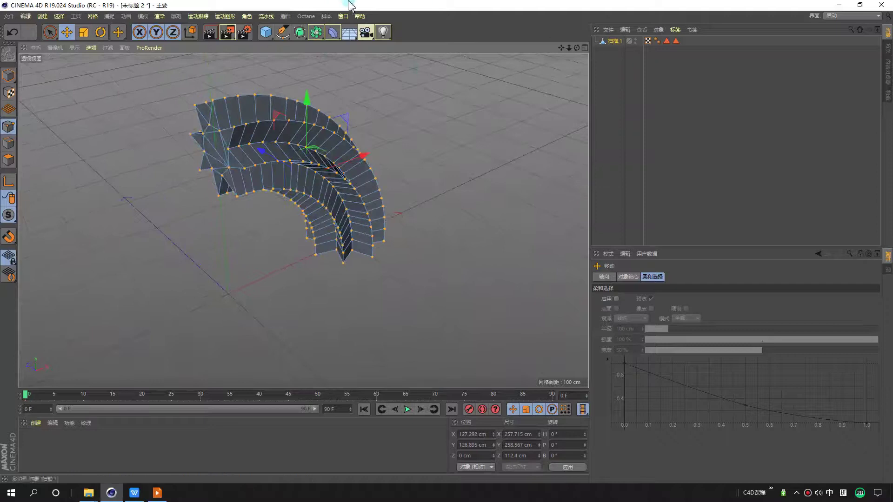
{"action": "left_click_drag", "start_coordinate": [265, 31], "coordinate": [343, 66]}
Add a 200 cm cube, undo it, and browse the primitive, spline and generator palettes.
{"action": "left_click", "coordinate": [327, 45]}
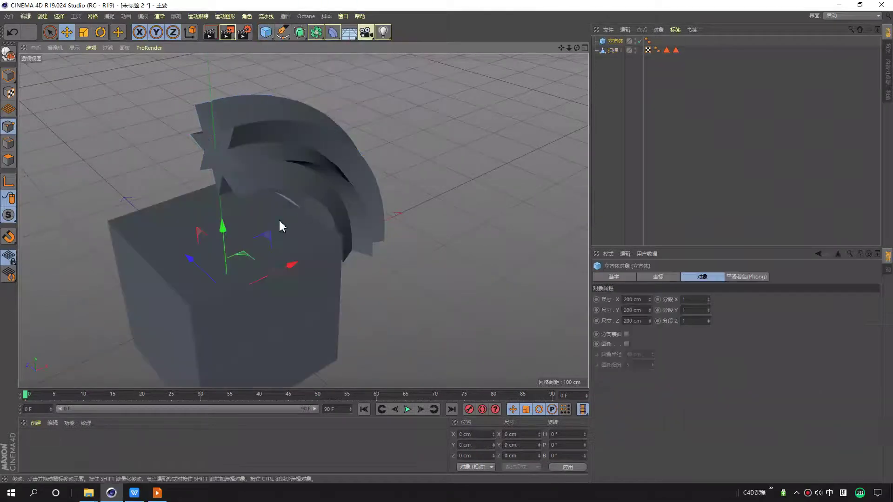
{"action": "key", "text": "ctrl+z"}
{"action": "left_click_drag", "start_coordinate": [268, 34], "coordinate": [360, 32]}
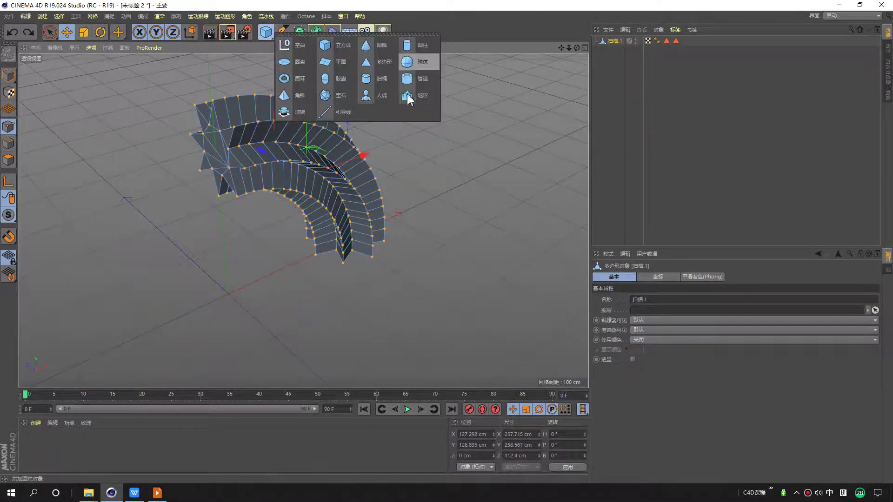
{"action": "scroll", "coordinate": [271, 65], "scroll_direction": "down", "scroll_amount": 2}
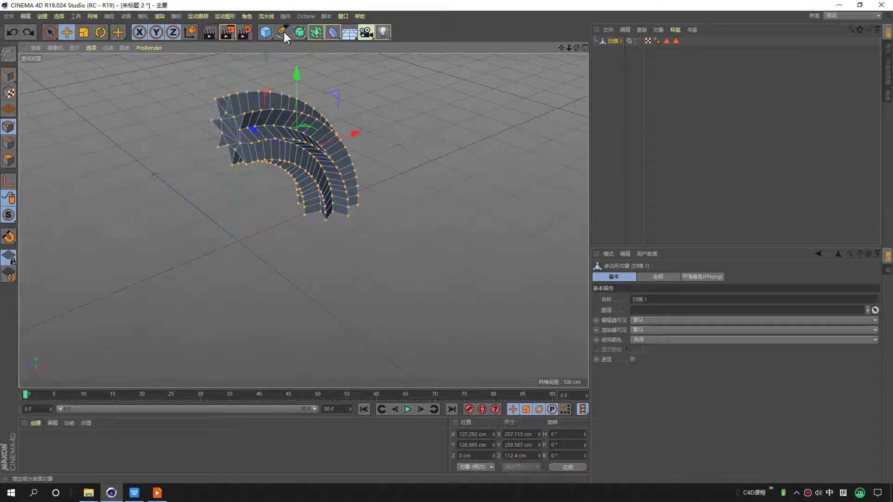
{"action": "left_click_drag", "start_coordinate": [283, 32], "coordinate": [400, 110]}
{"action": "left_click_drag", "start_coordinate": [299, 32], "coordinate": [383, 71]}
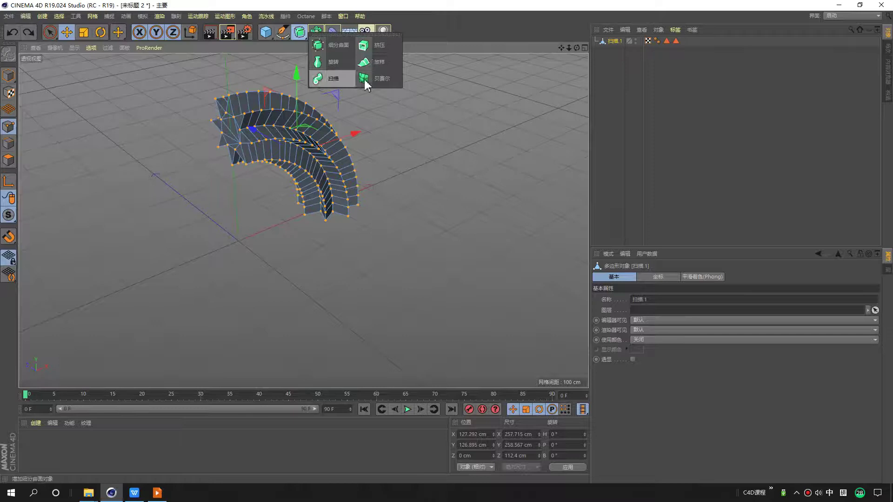
Draw a trial curve with the Pen tool, then undo and delete it.
{"action": "left_click", "coordinate": [282, 32]}
{"action": "left_click_drag", "start_coordinate": [327, 278], "coordinate": [397, 279]}
{"action": "left_click_drag", "start_coordinate": [440, 186], "coordinate": [471, 191]}
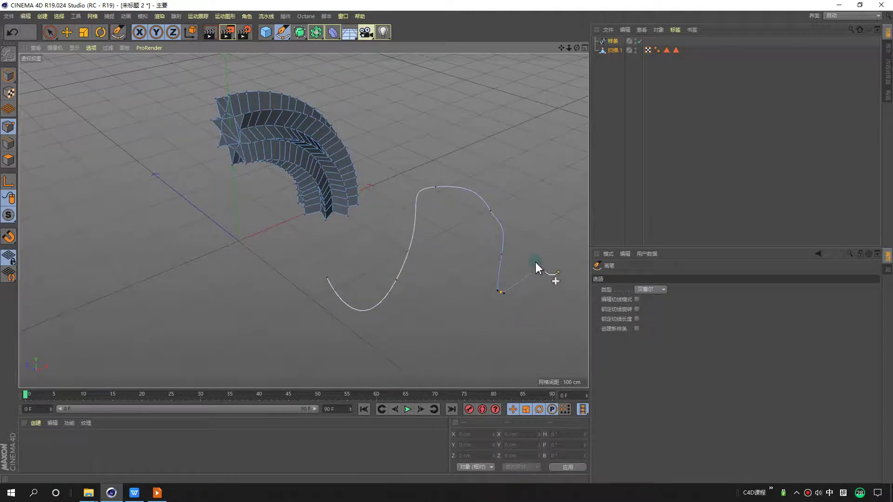
{"action": "key", "text": "space"}
{"action": "key", "text": "ctrl+z"}
{"action": "key", "text": "ctrl+z"}
{"action": "key", "text": "ctrl+z"}
{"action": "key", "text": "Delete"}
Add a 200 cm Circle (圆环) spline and keep it selected.
{"action": "left_click", "coordinate": [282, 32]}
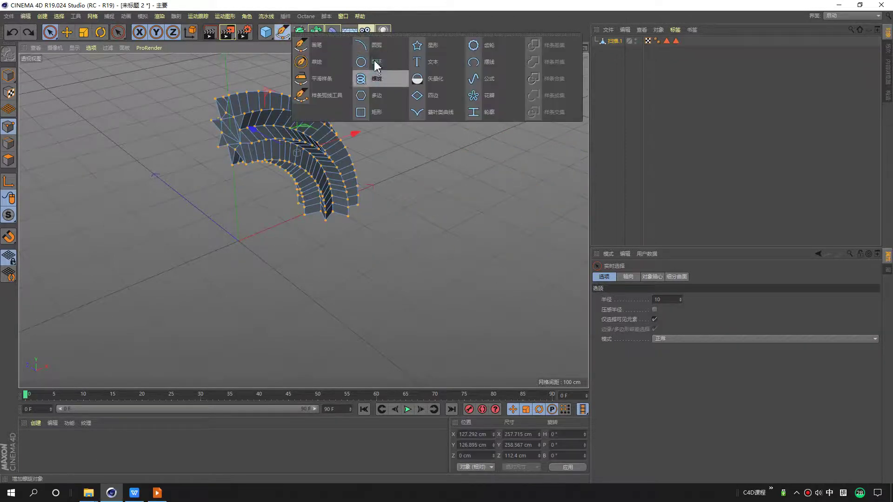
{"action": "left_click", "coordinate": [372, 66]}
{"action": "mouse_move", "coordinate": [303, 224]}
{"action": "left_mouse_down", "text": "alt"}
{"action": "mouse_move", "coordinate": [175, 213]}
{"action": "mouse_move", "coordinate": [269, 269]}
{"action": "mouse_move", "coordinate": [339, 255]}
{"action": "mouse_move", "coordinate": [421, 177]}
{"action": "left_mouse_up", "text": "alt"}
{"action": "left_click", "coordinate": [606, 88]}
{"action": "left_click", "coordinate": [613, 42]}
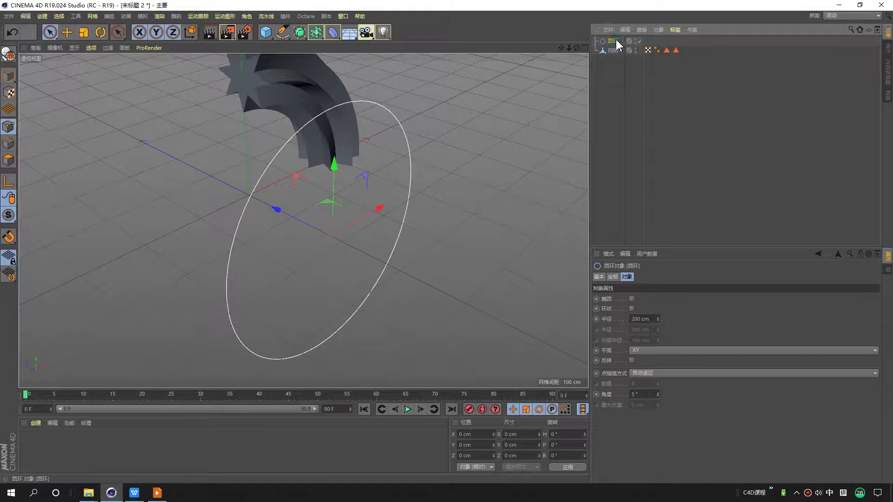
Make the circle editable and drag its top point into a twisted figure-eight-like loop.
{"action": "key", "text": "shift"}
{"action": "key", "text": "c"}
{"action": "left_click", "coordinate": [8, 127]}
{"action": "left_click", "coordinate": [334, 106]}
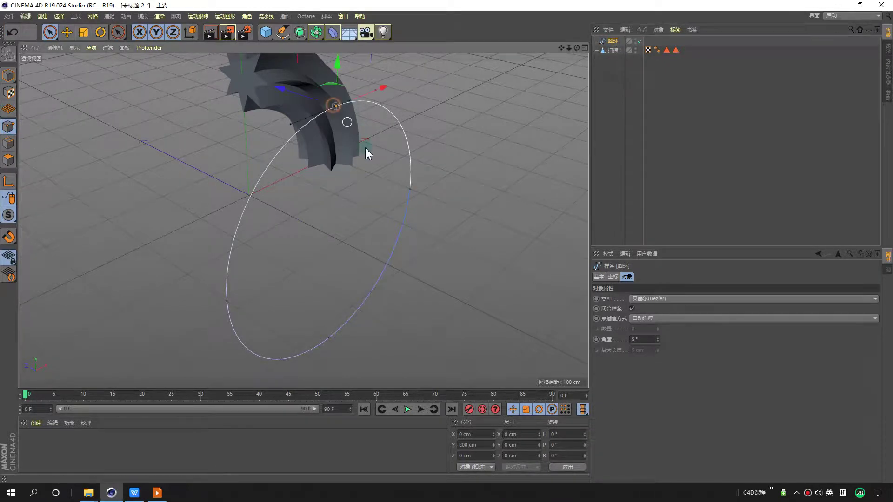
{"action": "mouse_move", "coordinate": [328, 102]}
{"action": "left_mouse_down"}
{"action": "mouse_move", "coordinate": [478, 185]}
{"action": "mouse_move", "coordinate": [309, 167]}
{"action": "left_mouse_up"}
{"action": "mouse_move", "coordinate": [116, 99]}
{"action": "left_mouse_down", "text": "alt"}
{"action": "mouse_move", "coordinate": [265, 170]}
{"action": "mouse_move", "coordinate": [418, 188]}
{"action": "mouse_move", "coordinate": [325, 130]}
{"action": "mouse_move", "coordinate": [259, 170]}
{"action": "mouse_move", "coordinate": [359, 199]}
{"action": "mouse_move", "coordinate": [478, 115]}
{"action": "mouse_move", "coordinate": [455, 199]}
{"action": "mouse_move", "coordinate": [437, 221]}
{"action": "mouse_move", "coordinate": [454, 237]}
{"action": "mouse_move", "coordinate": [296, 255]}
{"action": "mouse_move", "coordinate": [286, 117]}
{"action": "mouse_move", "coordinate": [329, 222]}
{"action": "left_mouse_up", "text": "alt"}
Scale an edge loop on 扫描 1 into a spiky star bulge, then delete both objects.
{"action": "left_click", "coordinate": [613, 50]}
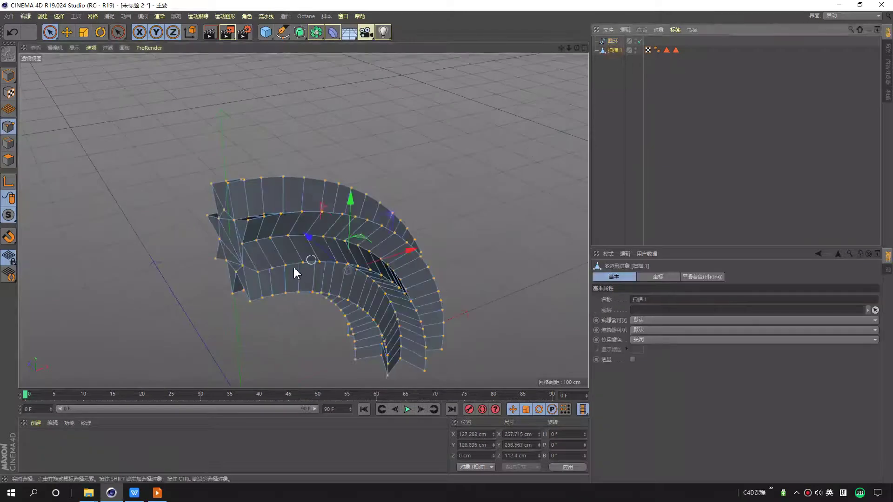
{"action": "scroll", "coordinate": [299, 265], "scroll_direction": "up", "scroll_amount": 3}
{"action": "left_click", "coordinate": [67, 32]}
{"action": "left_click", "coordinate": [9, 143]}
{"action": "double_click", "coordinate": [321, 197]}
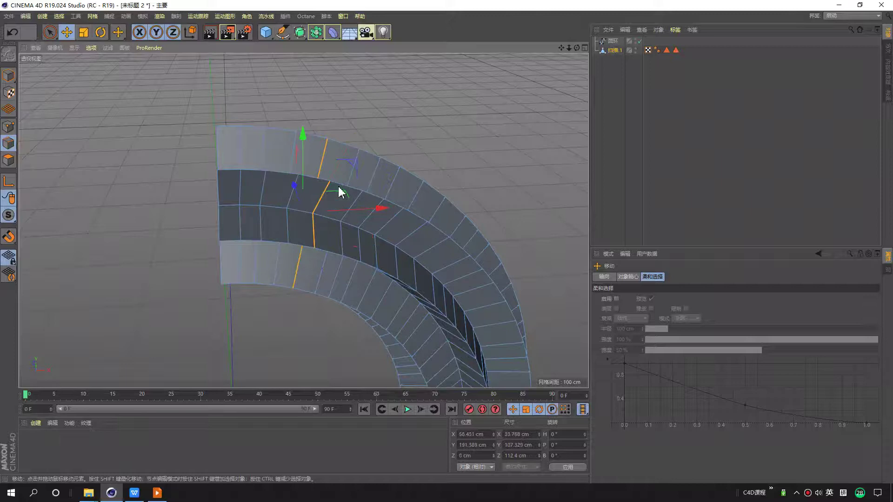
{"action": "key", "text": "t"}
{"action": "mouse_move", "coordinate": [446, 95]}
{"action": "left_mouse_down"}
{"action": "mouse_move", "coordinate": [449, 238]}
{"action": "mouse_move", "coordinate": [495, 166]}
{"action": "left_mouse_up"}
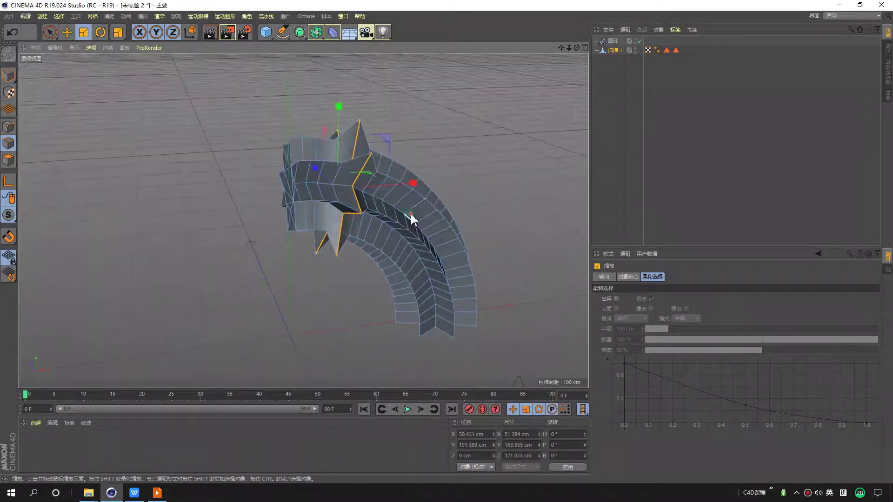
{"action": "mouse_move", "coordinate": [454, 253]}
{"action": "left_mouse_down"}
{"action": "mouse_move", "coordinate": [509, 206]}
{"action": "mouse_move", "coordinate": [479, 291]}
{"action": "mouse_move", "coordinate": [408, 209]}
{"action": "mouse_move", "coordinate": [452, 285]}
{"action": "mouse_move", "coordinate": [383, 249]}
{"action": "left_mouse_up"}
{"action": "left_click_drag", "start_coordinate": [630, 85], "coordinate": [581, 49]}
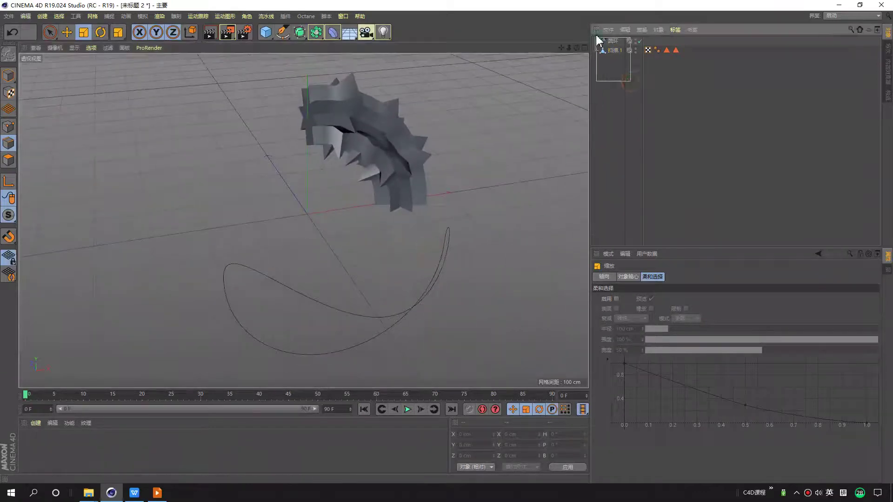
{"action": "key", "text": "Delete"}
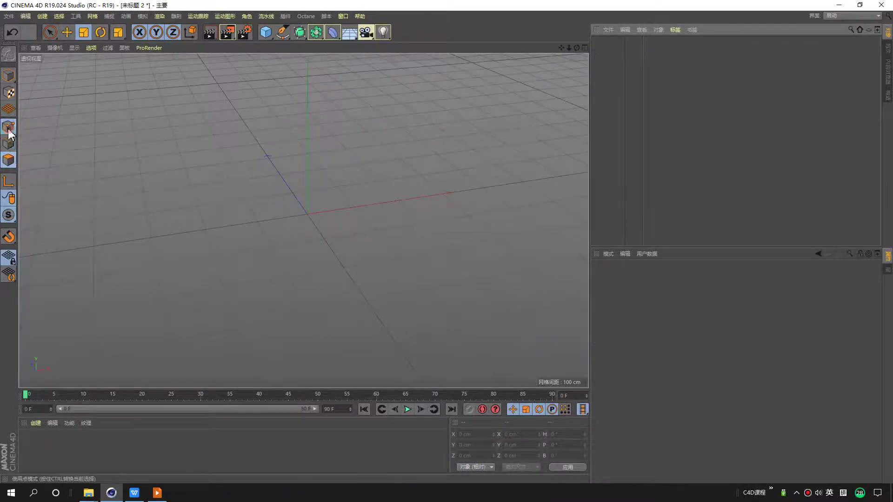
Return to Model mode with the Move tool active in the empty scene.
{"action": "left_click", "coordinate": [8, 75]}
{"action": "left_click", "coordinate": [67, 32]}
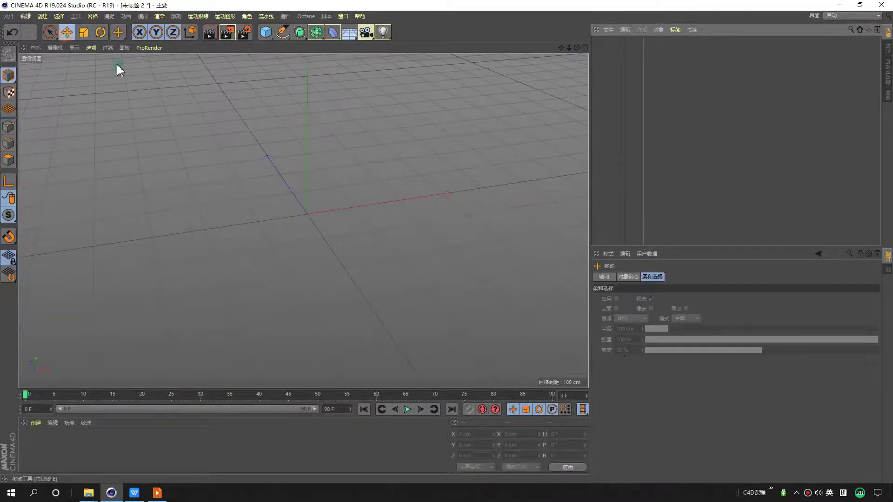